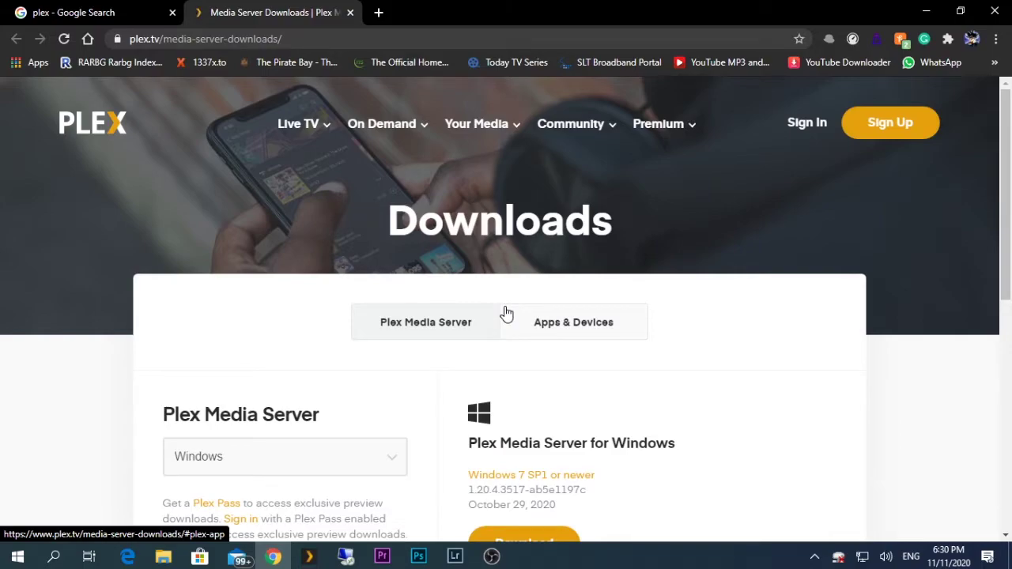
Download the 75.5 MB Windows Plex Media Server installer from plex.tv via the download manager.
scroll(506, 314, down, 1)
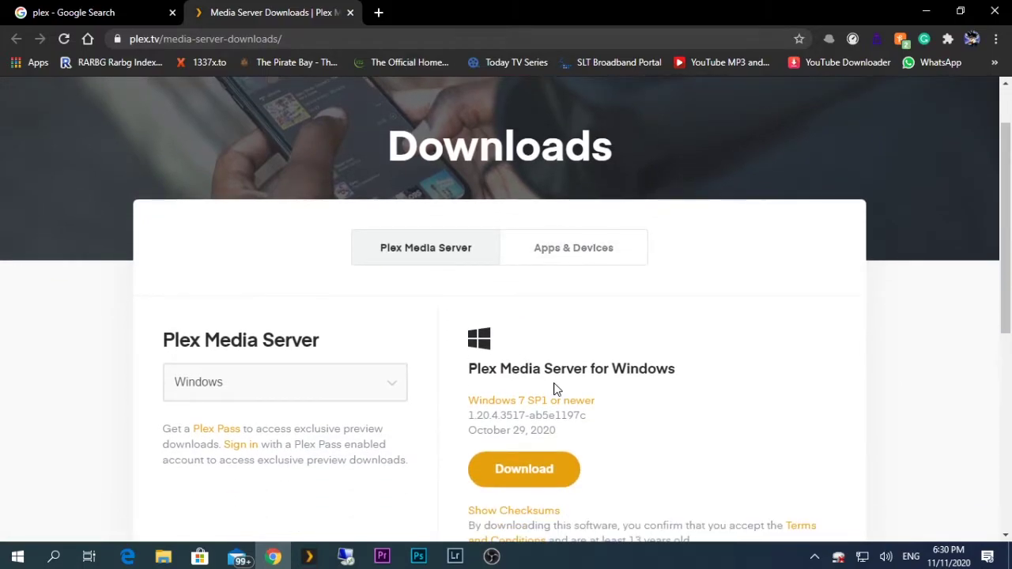
scroll(556, 389, down, 1)
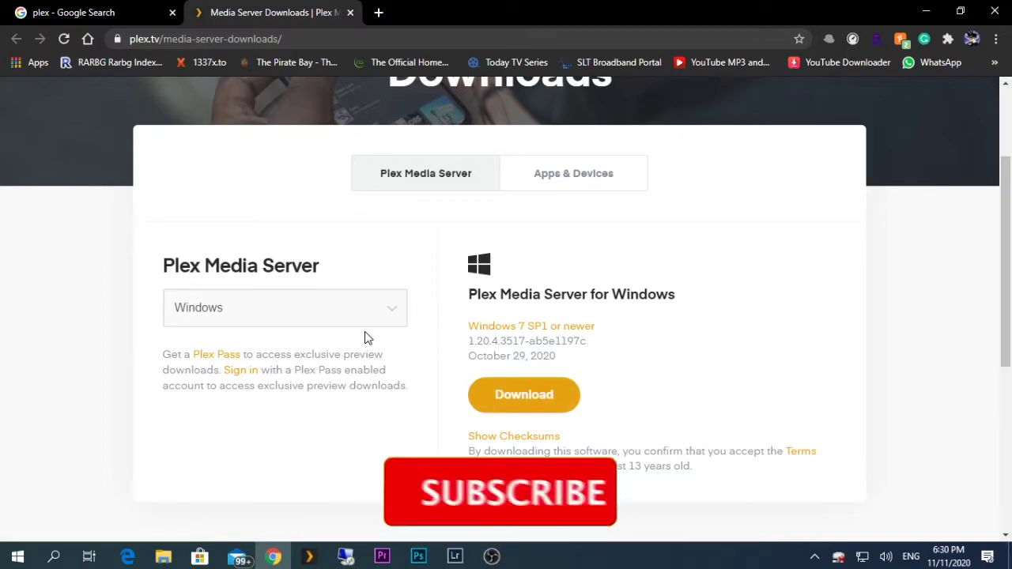
click(344, 313)
click(211, 114)
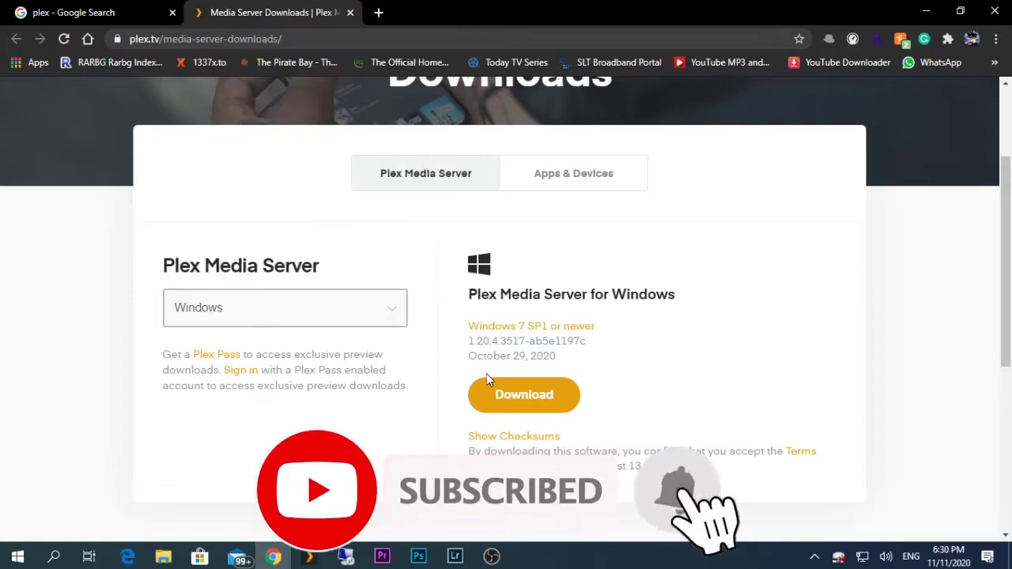
scroll(553, 396, down, 1)
click(528, 324)
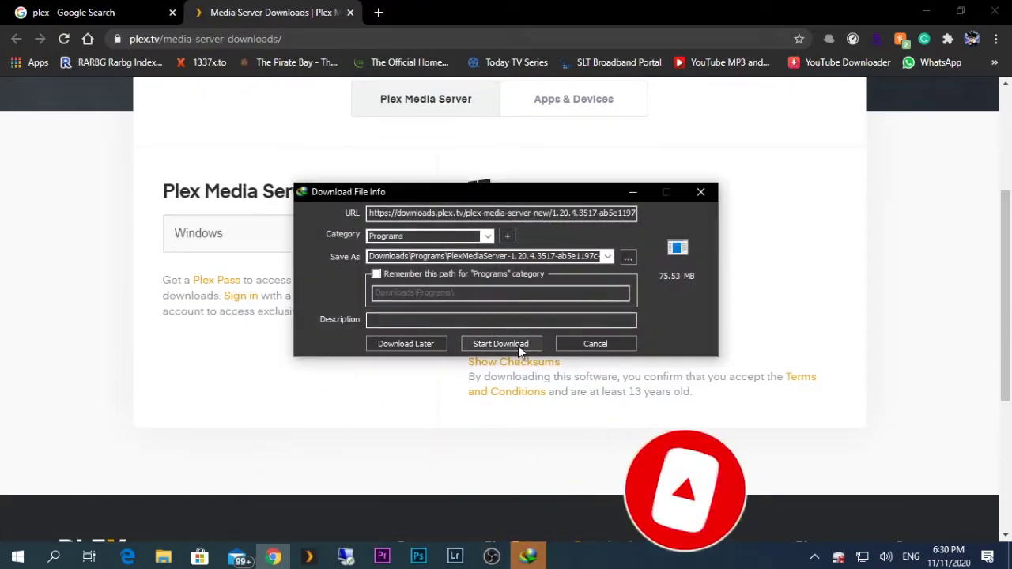
click(510, 344)
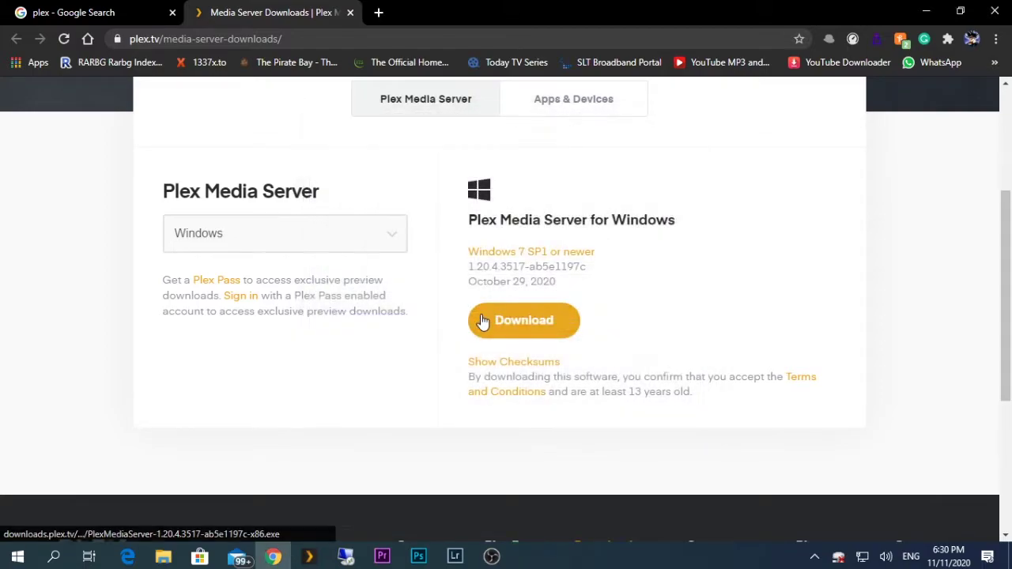
Run the PlexMediaServer installer from the Downloads > Programs folder in File Explorer.
click(163, 557)
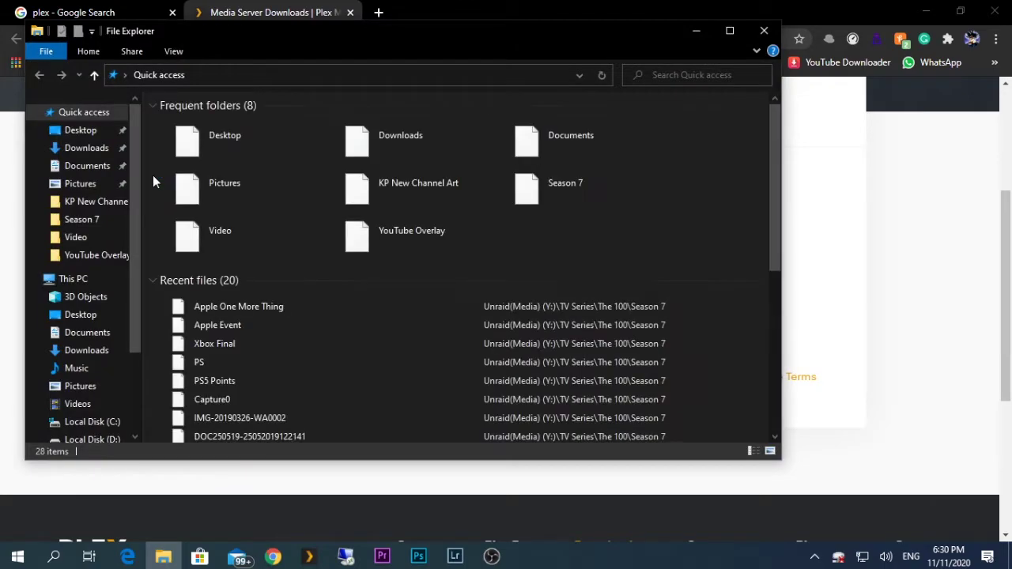
click(70, 155)
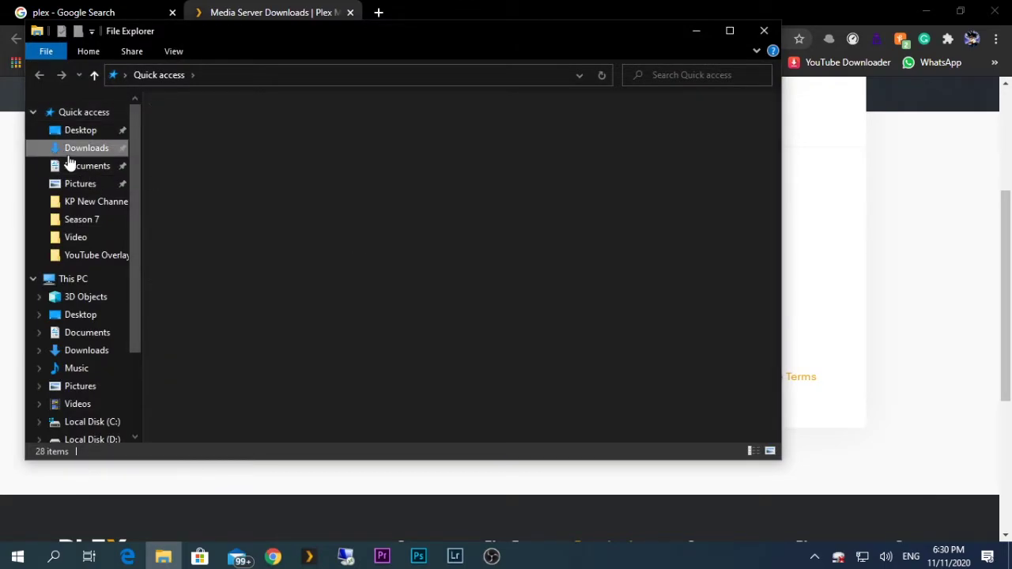
double_click(184, 144)
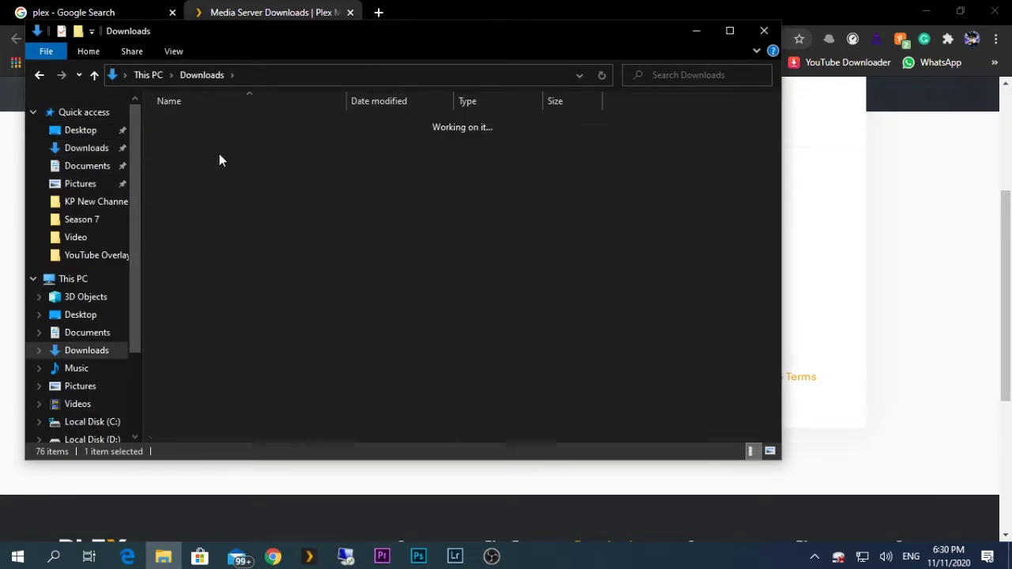
click(195, 124)
right_click(195, 124)
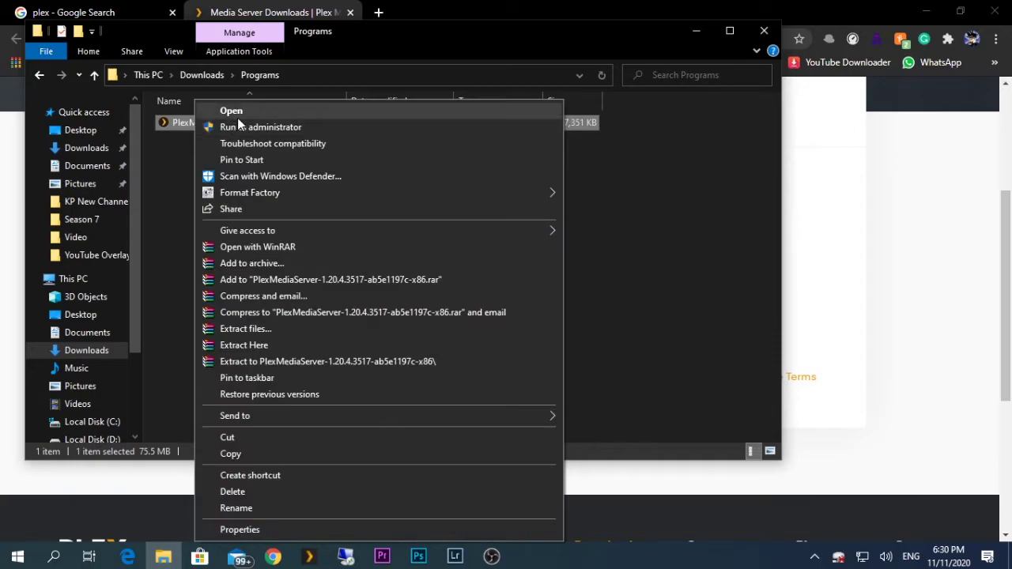
click(238, 116)
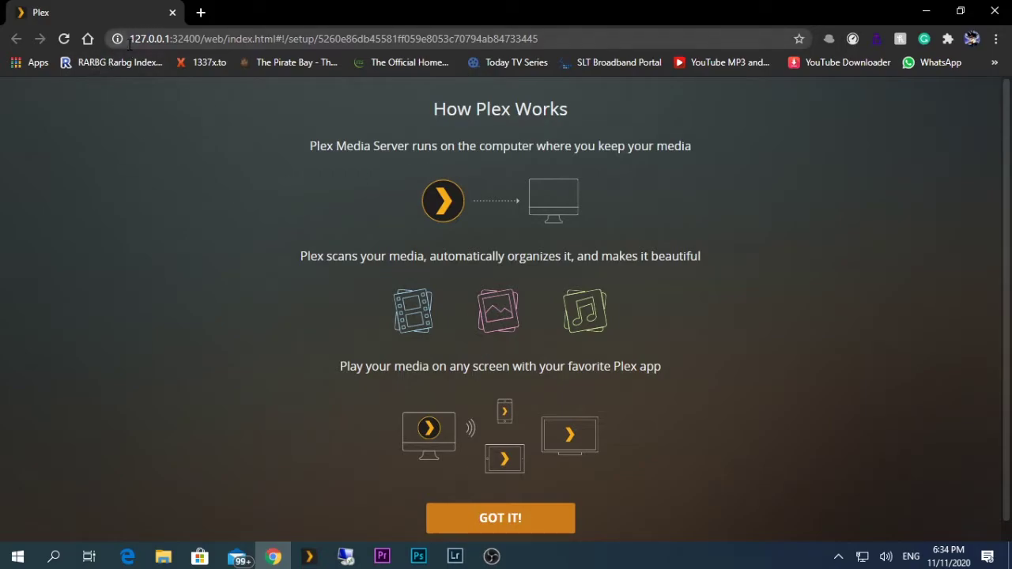
Dismiss the How Plex Works introduction with GOT IT and scroll through the Plex Pass offer.
drag(130, 40, 171, 49)
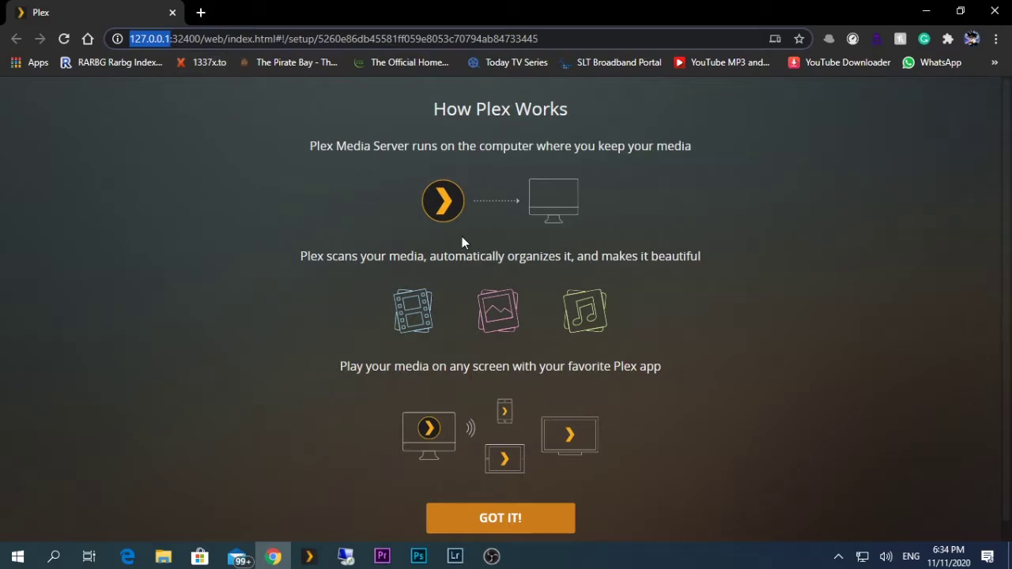
scroll(555, 426, down, 1)
click(518, 502)
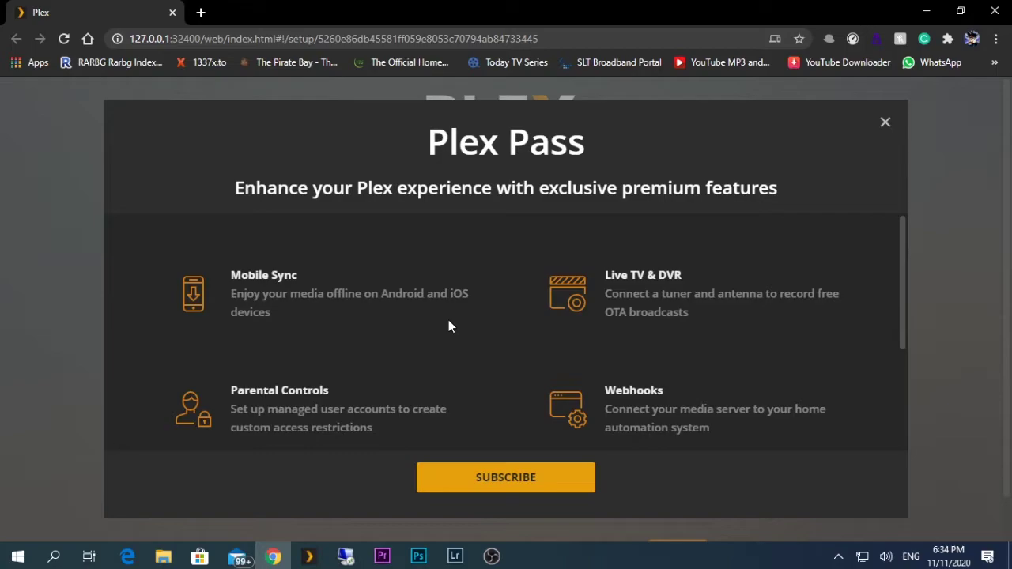
scroll(515, 384, down, 3)
scroll(526, 392, up, 2)
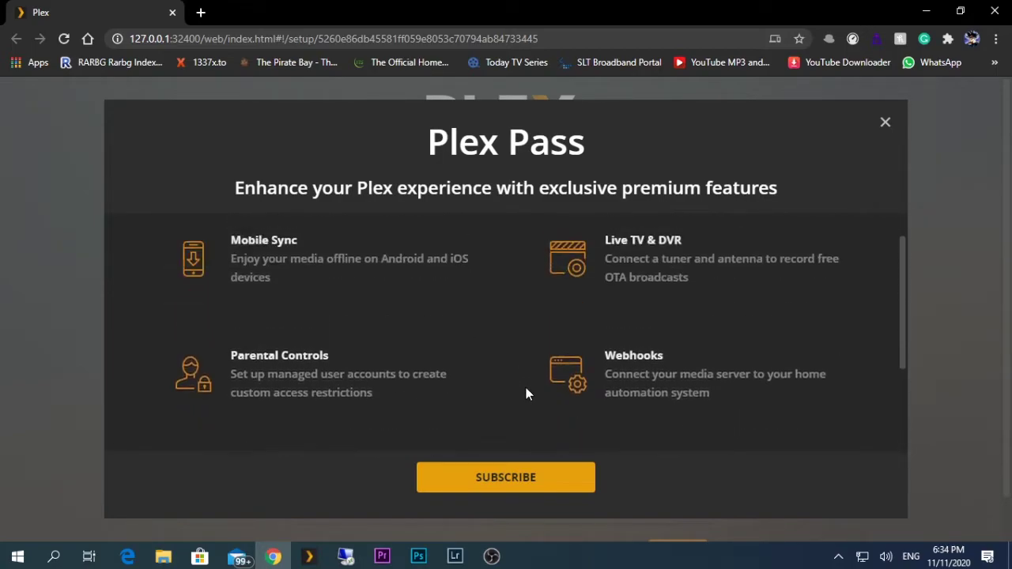
scroll(526, 393, up, 1)
scroll(527, 395, down, 3)
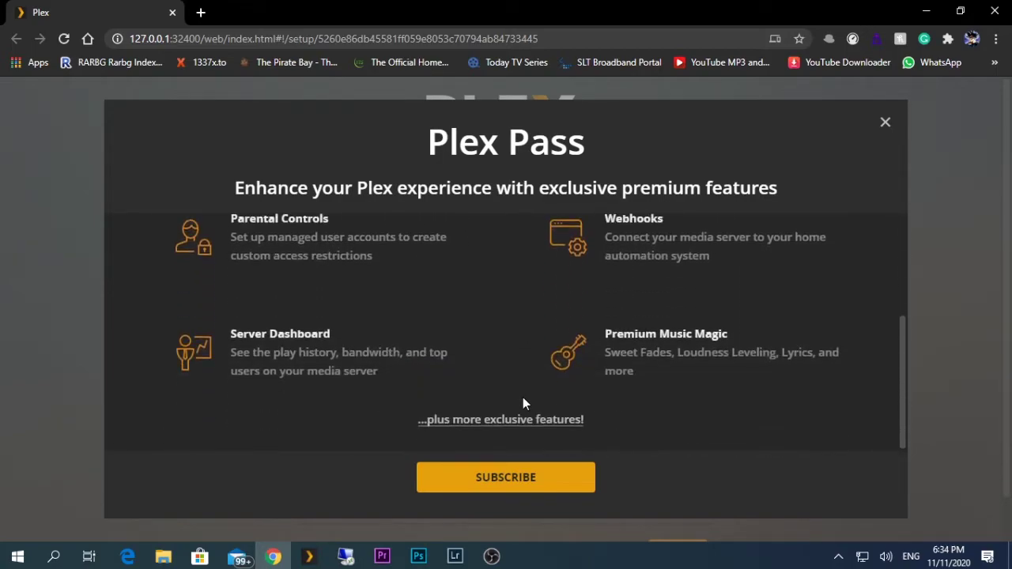
scroll(458, 406, up, 3)
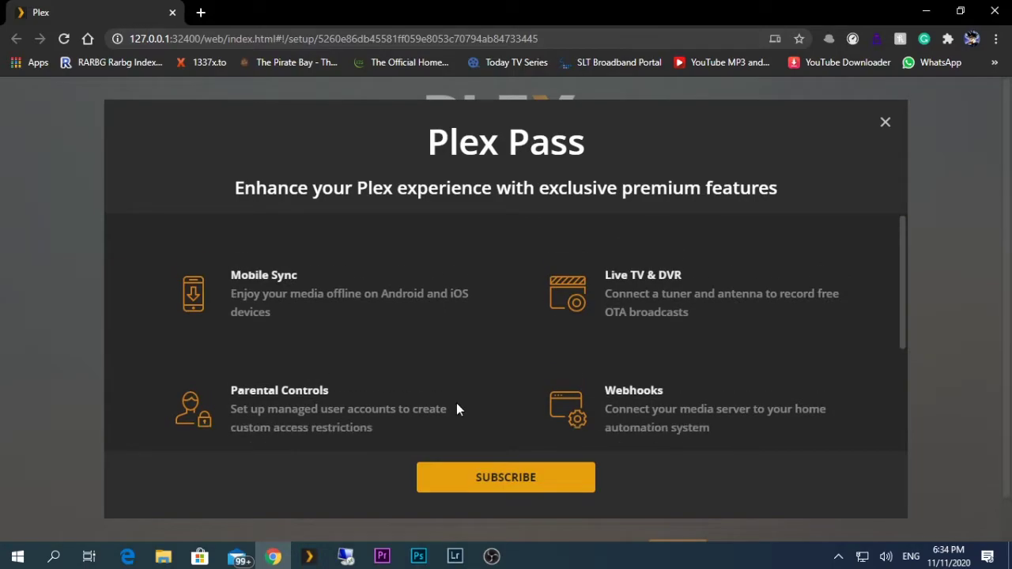
scroll(457, 405, down, 3)
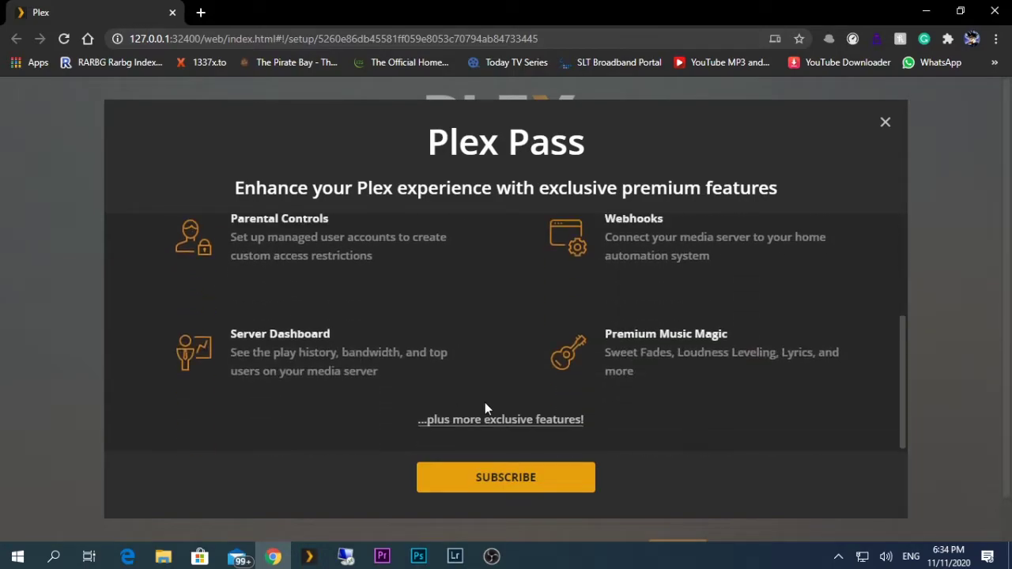
Close the Plex Pass offer, keep the name HomePC, and disable outside-home media access.
click(886, 123)
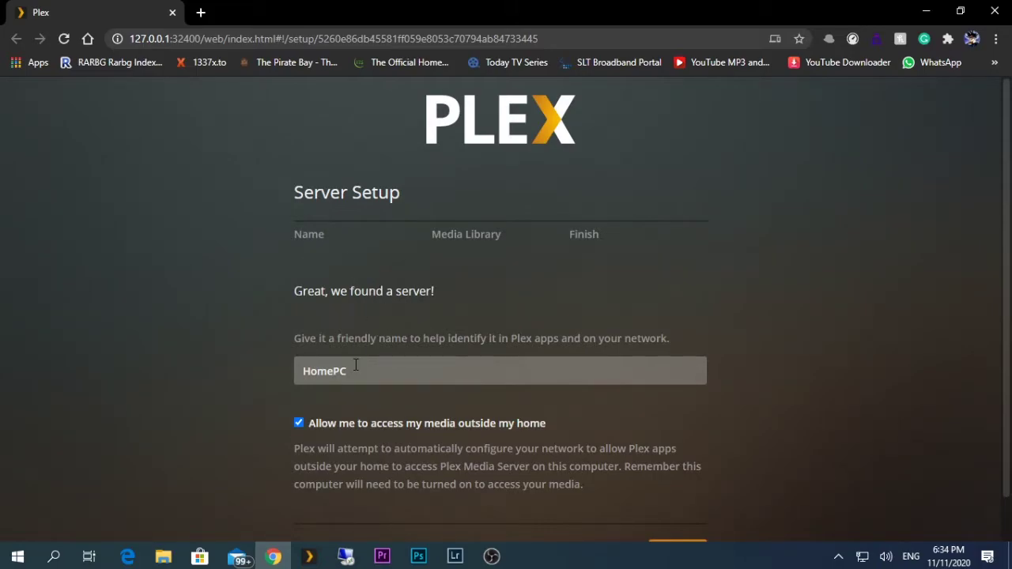
drag(361, 371, 333, 371)
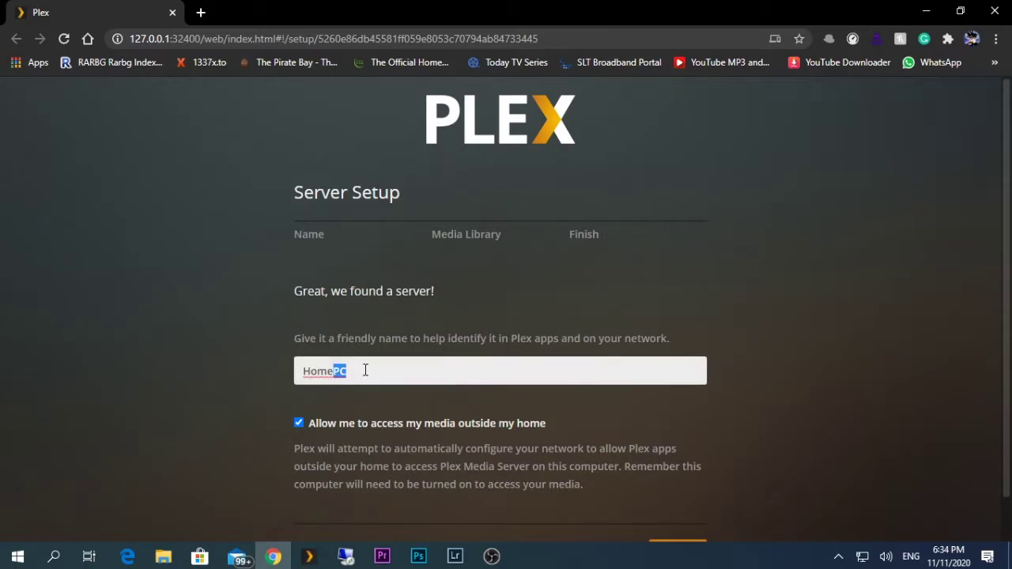
scroll(423, 379, down, 1)
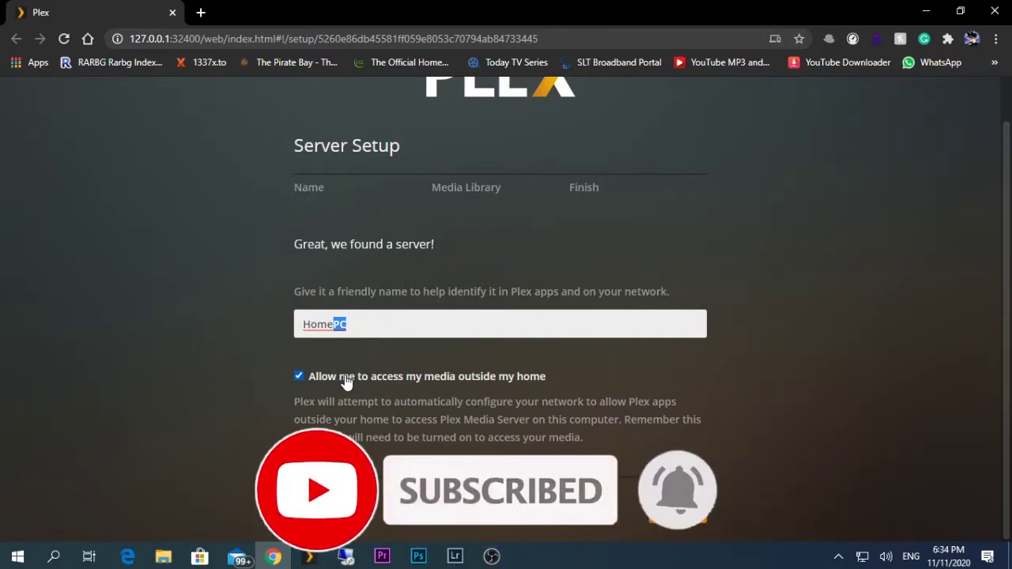
click(346, 380)
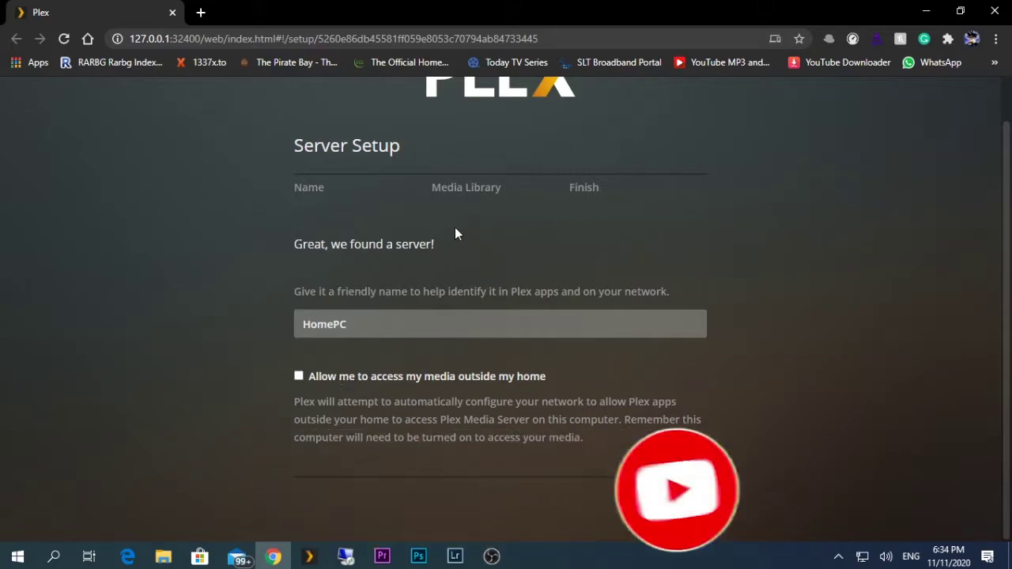
click(677, 516)
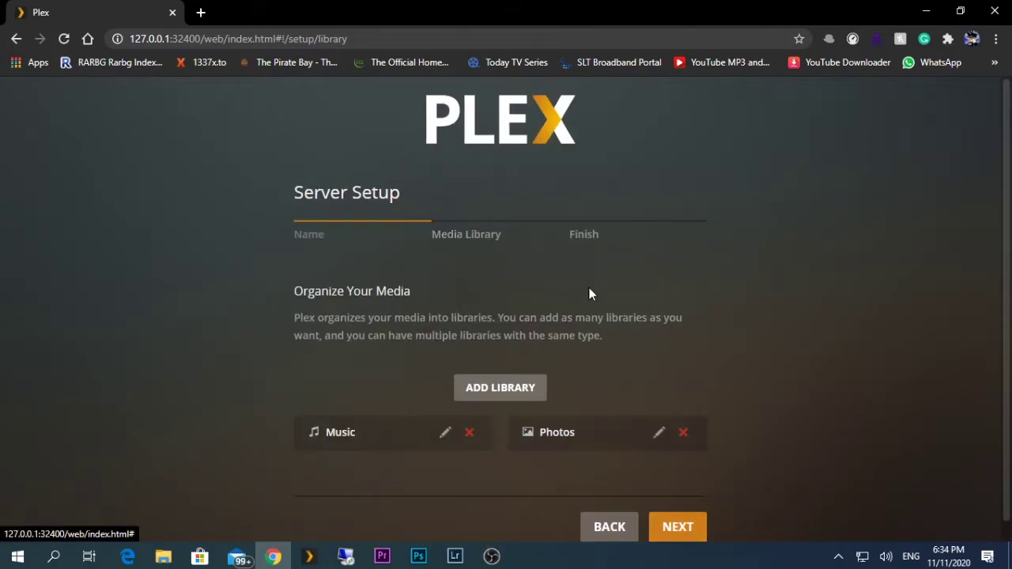
Delete the default Music and Photos libraries, confirming each removal, and begin adding a library.
scroll(524, 289, down, 1)
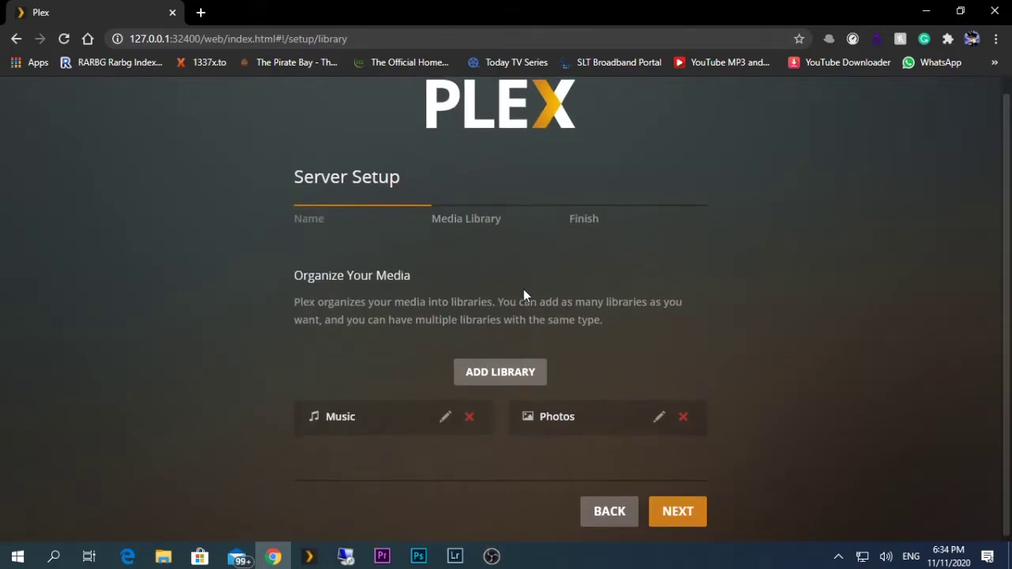
click(475, 412)
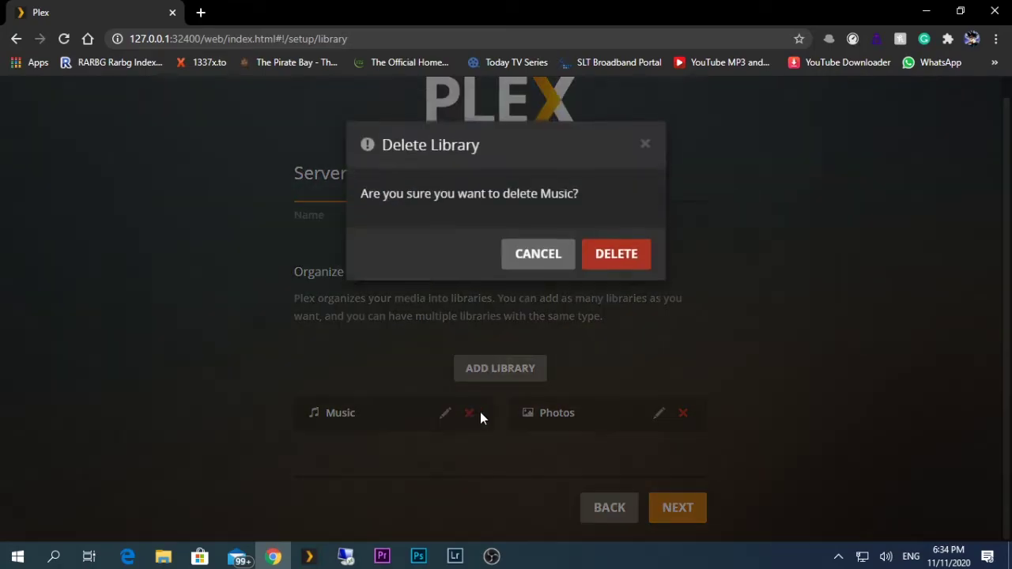
click(610, 261)
click(600, 293)
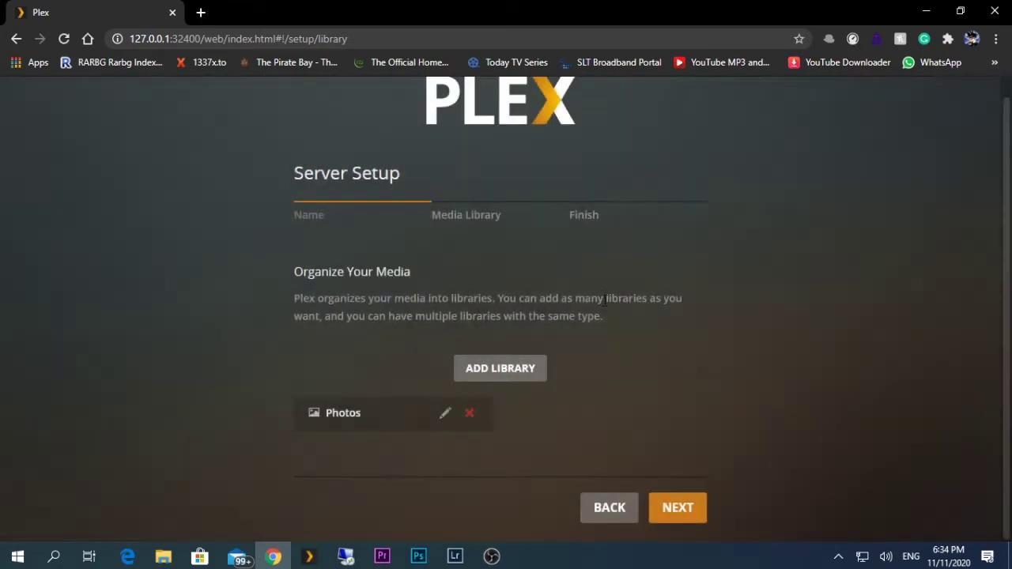
click(469, 414)
click(609, 265)
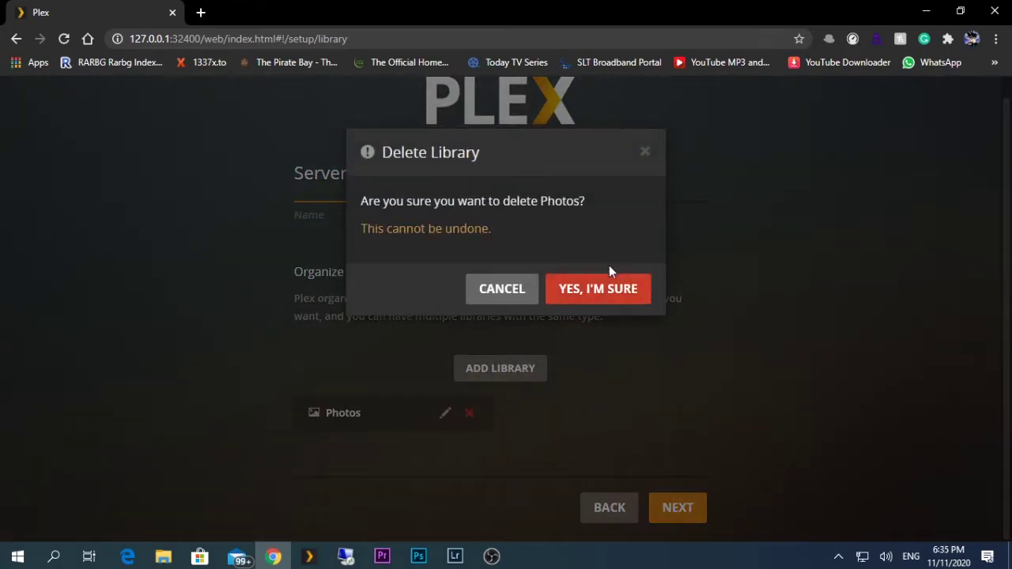
click(595, 293)
click(510, 396)
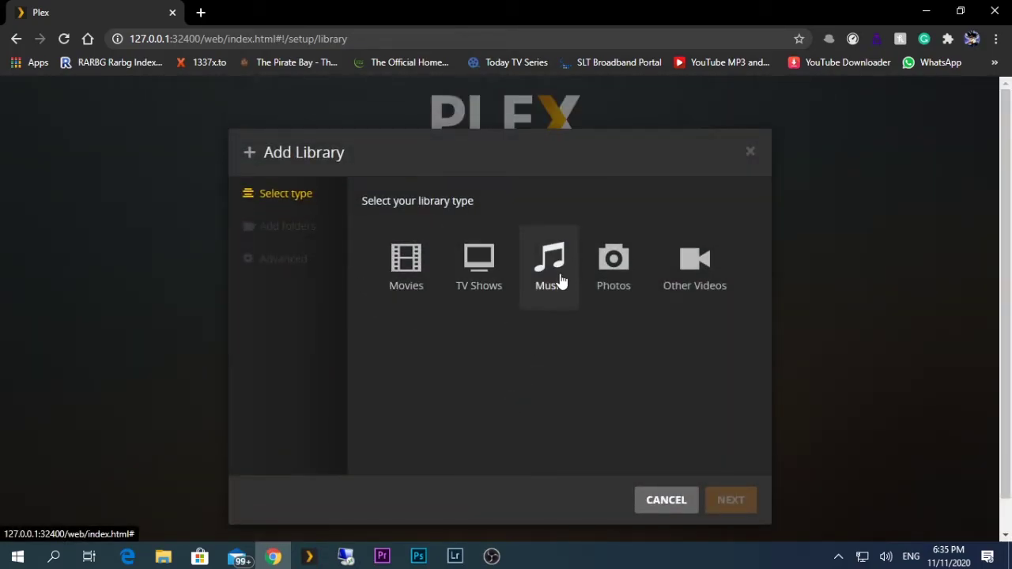
Choose Other Videos as the library type and rename it from 'Other Videos' to 'Music'.
click(689, 282)
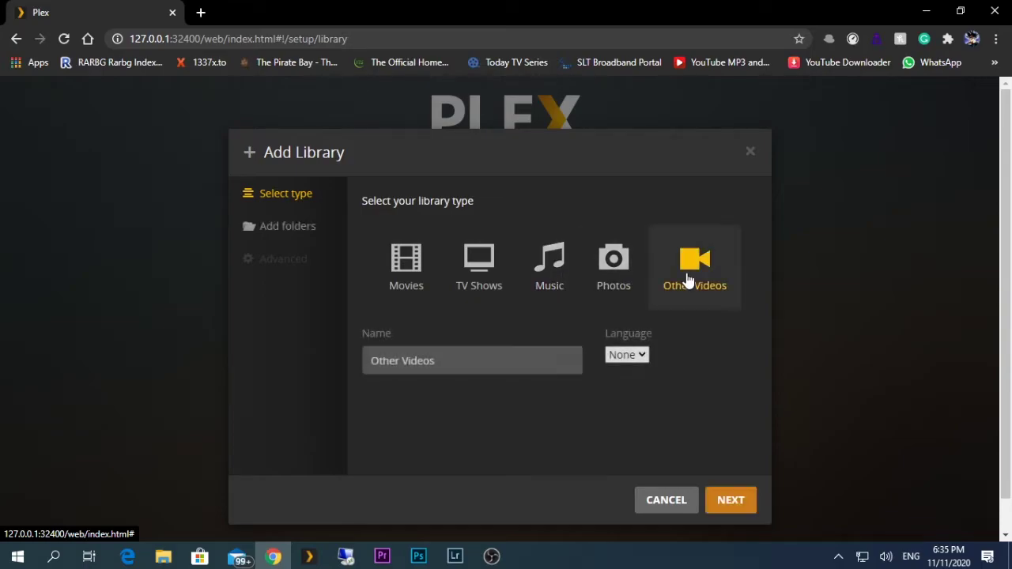
click(474, 356)
drag(475, 355, 302, 390)
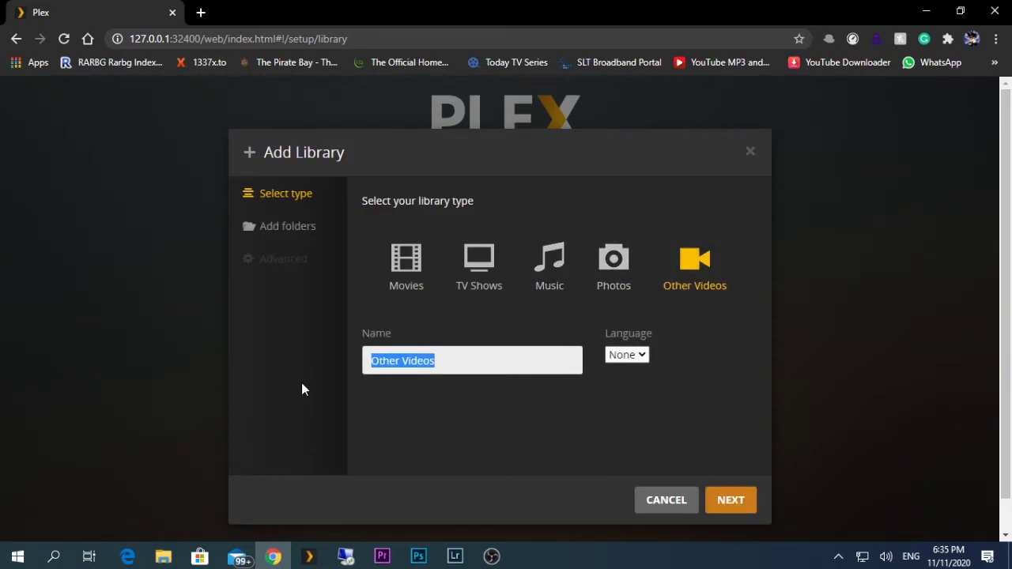
text(Mus)
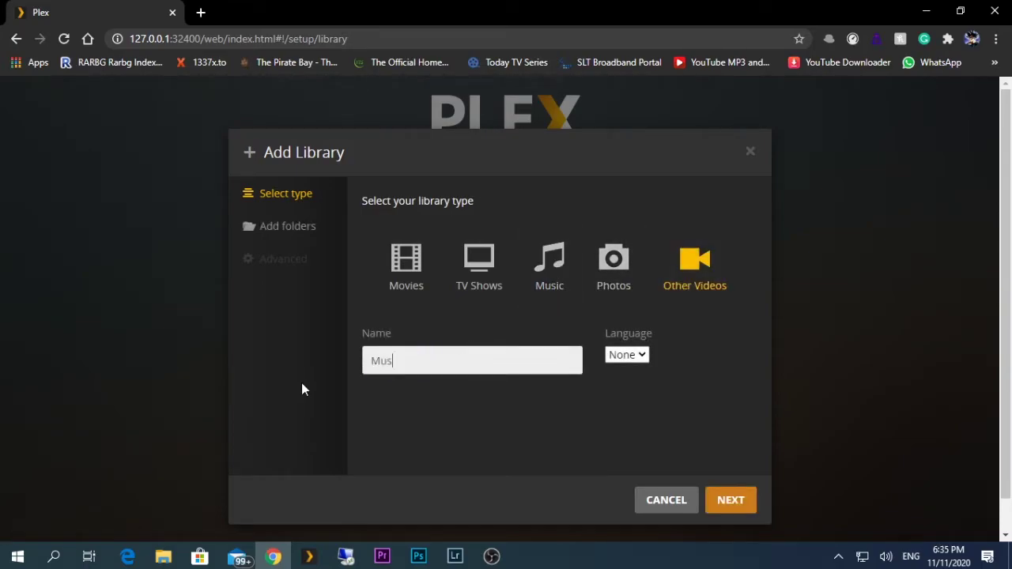
text(ic)
click(304, 246)
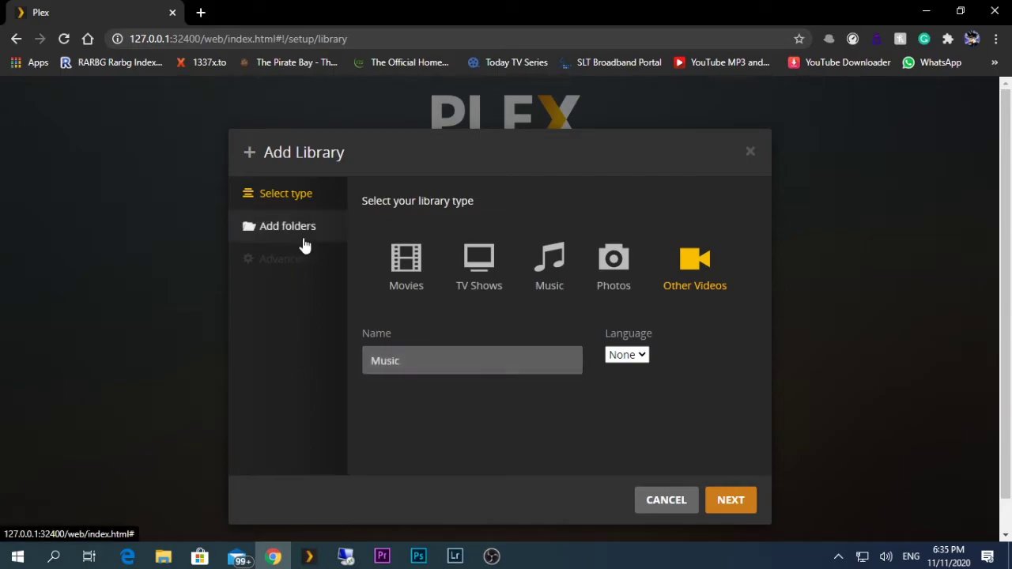
Add the Y:\Music Video folder to the Music library.
click(548, 250)
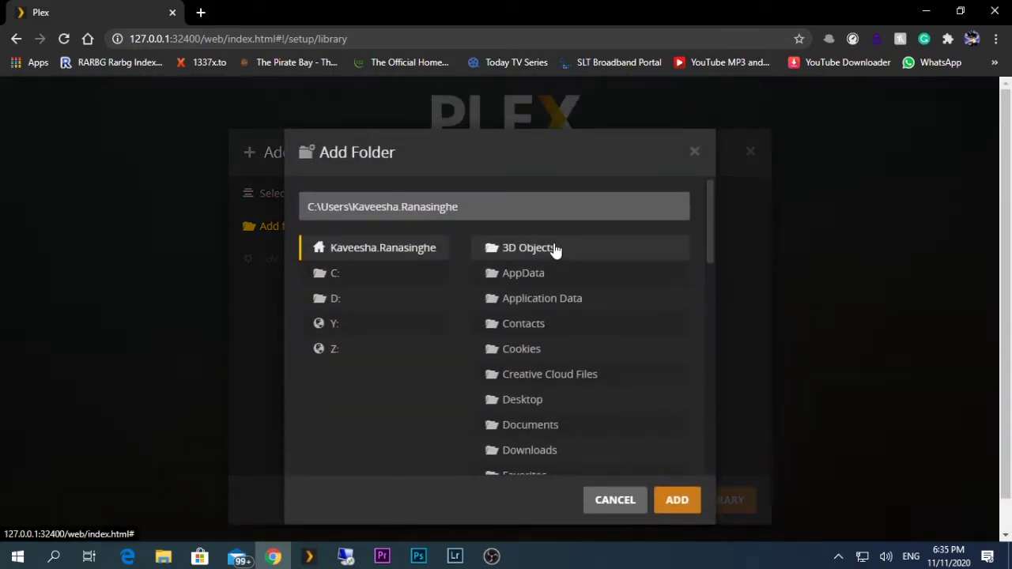
click(356, 334)
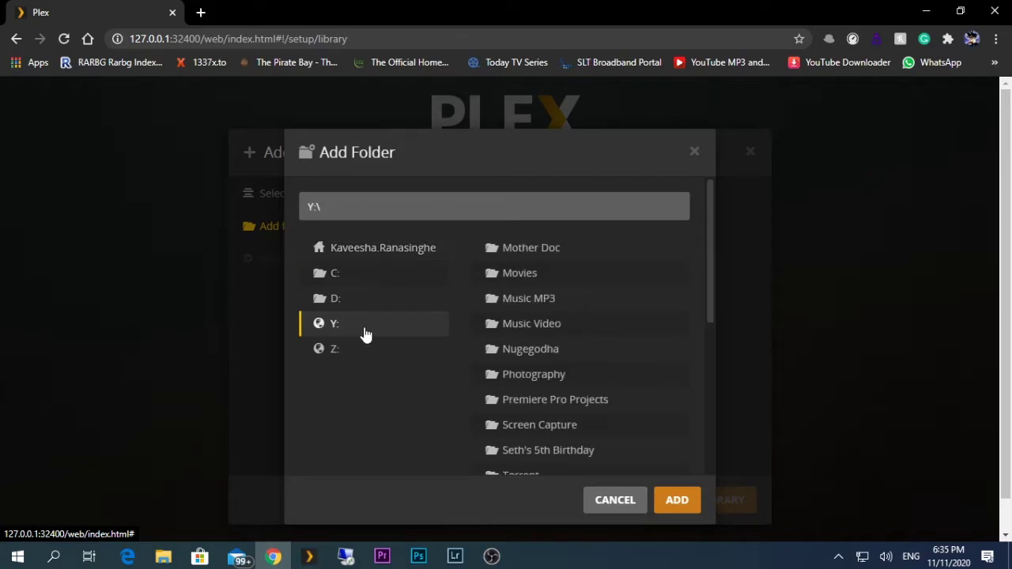
click(523, 331)
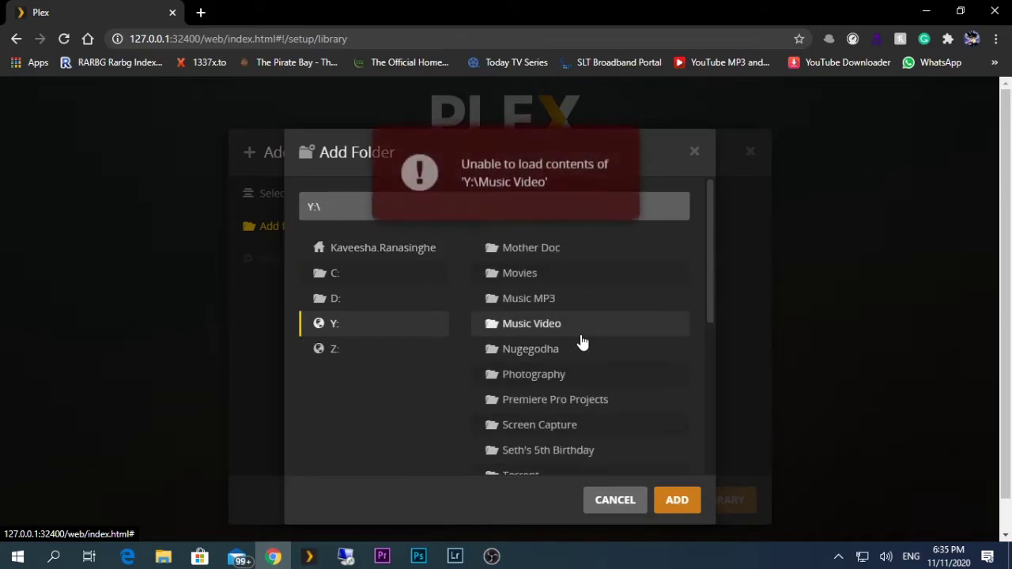
click(534, 323)
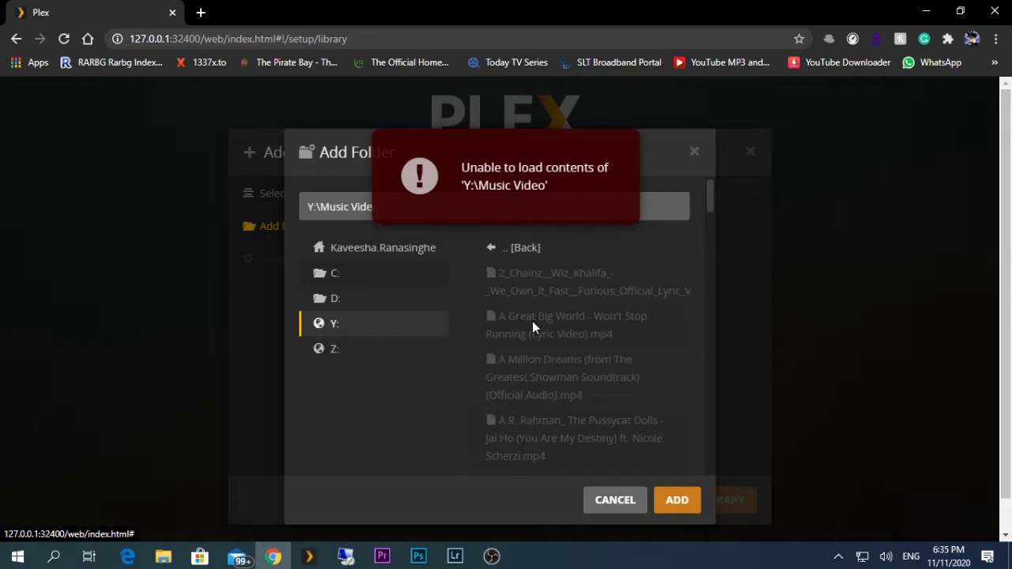
click(676, 506)
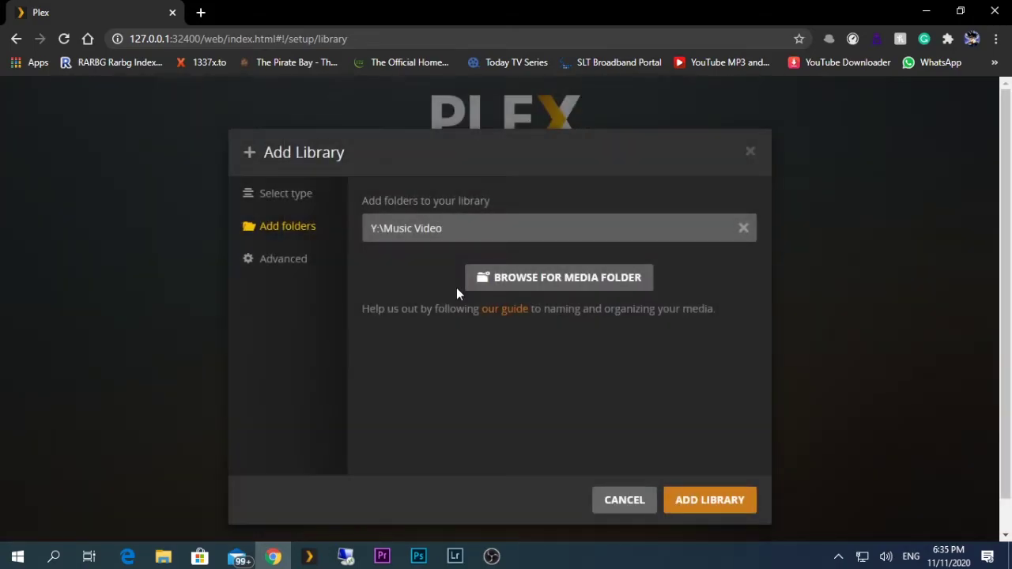
Check in Advanced options that the agent stays Personal Media.
click(310, 273)
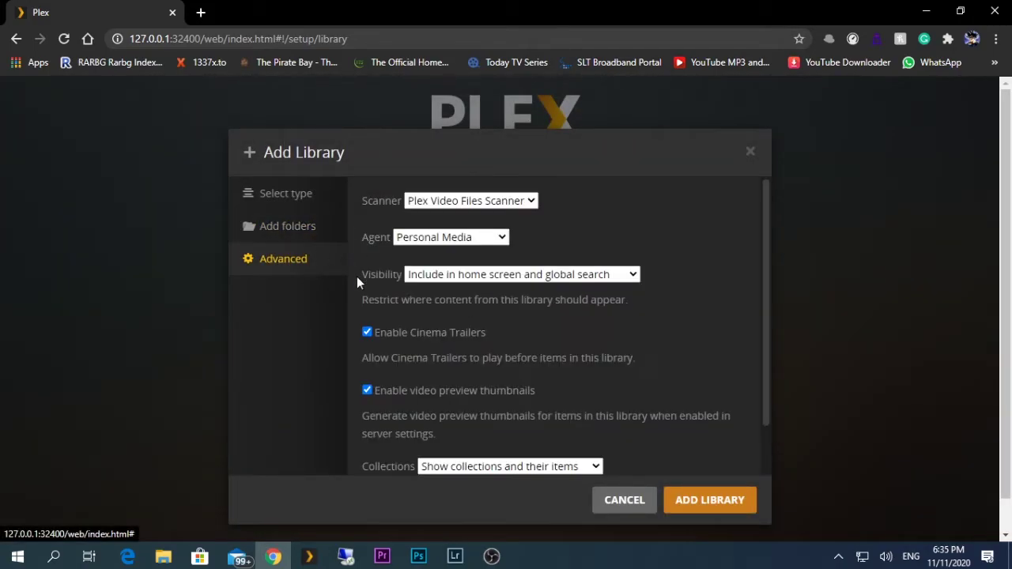
click(484, 242)
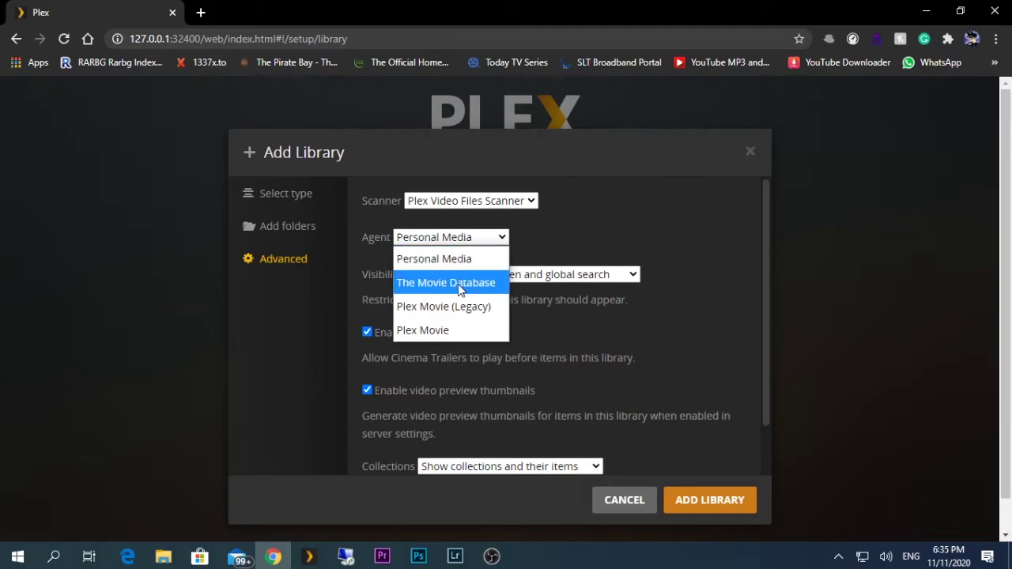
click(625, 240)
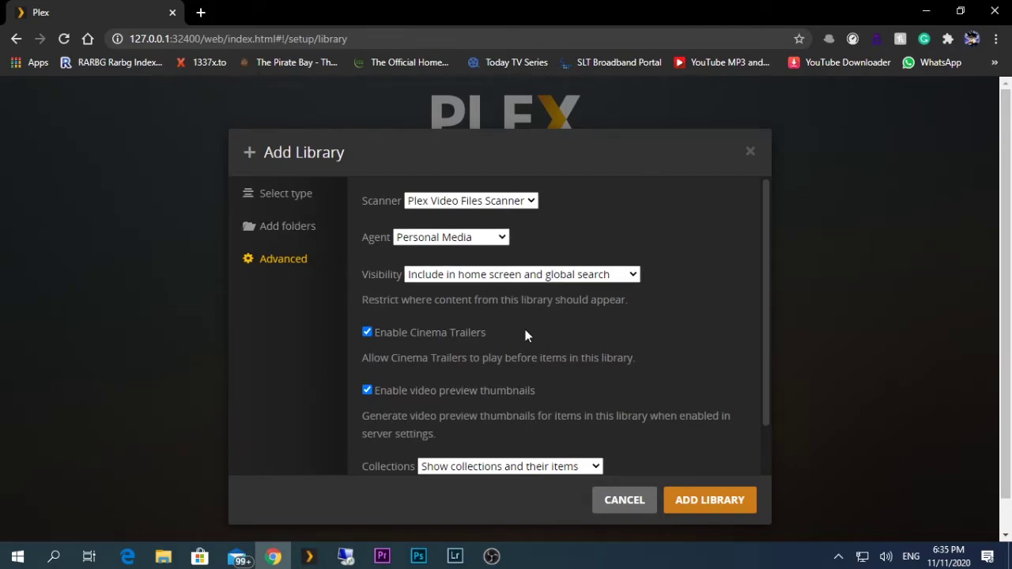
scroll(589, 325, down, 1)
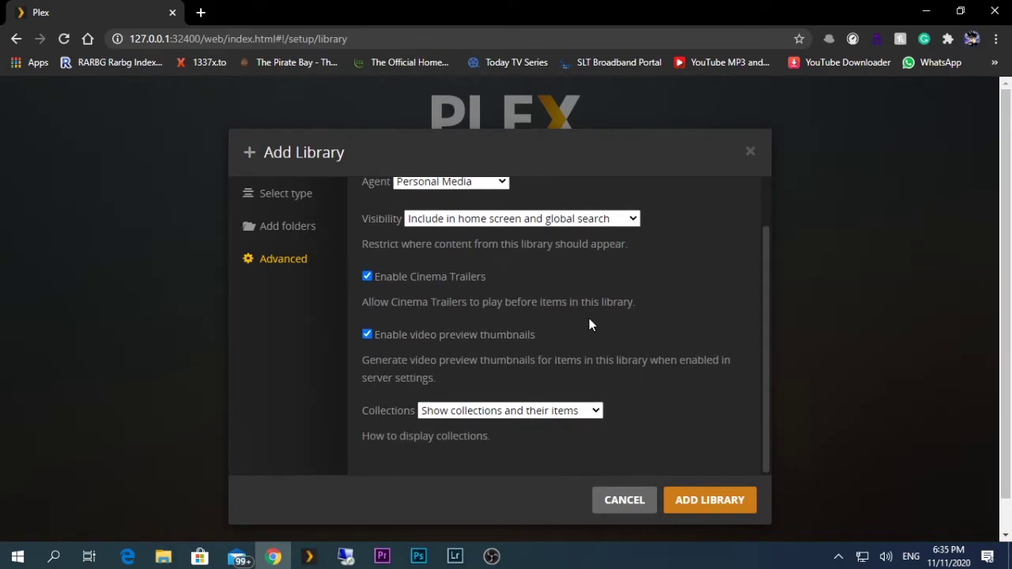
Create the Music library, then go through Next and Done to finish Server Setup.
scroll(649, 351, up, 1)
click(706, 499)
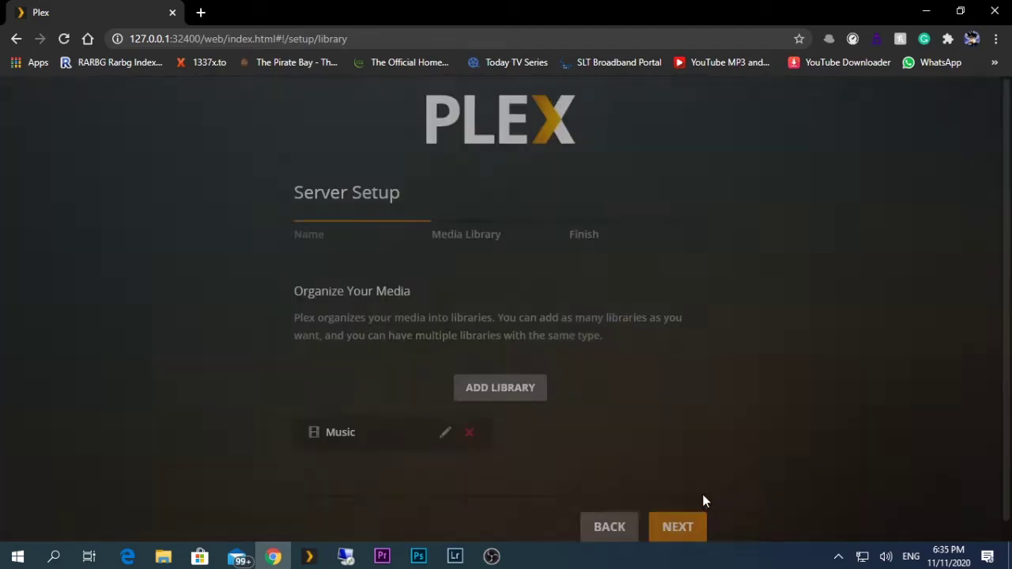
scroll(569, 290, down, 1)
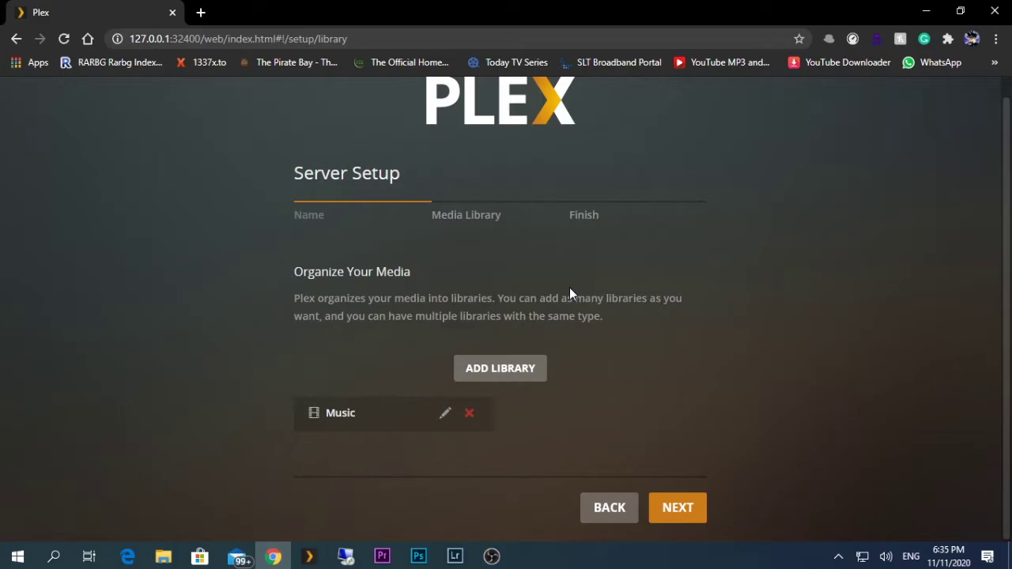
click(678, 510)
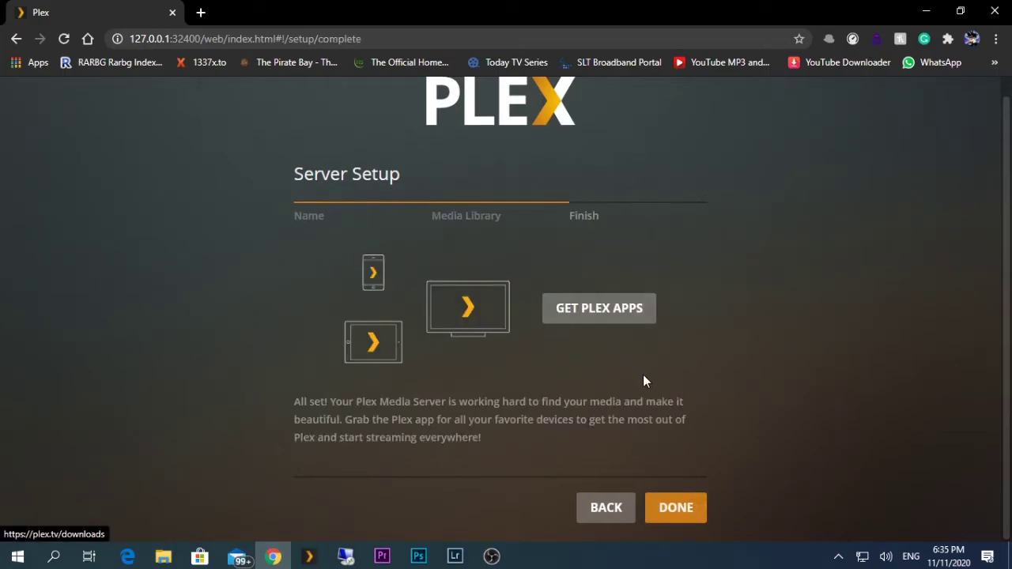
click(671, 510)
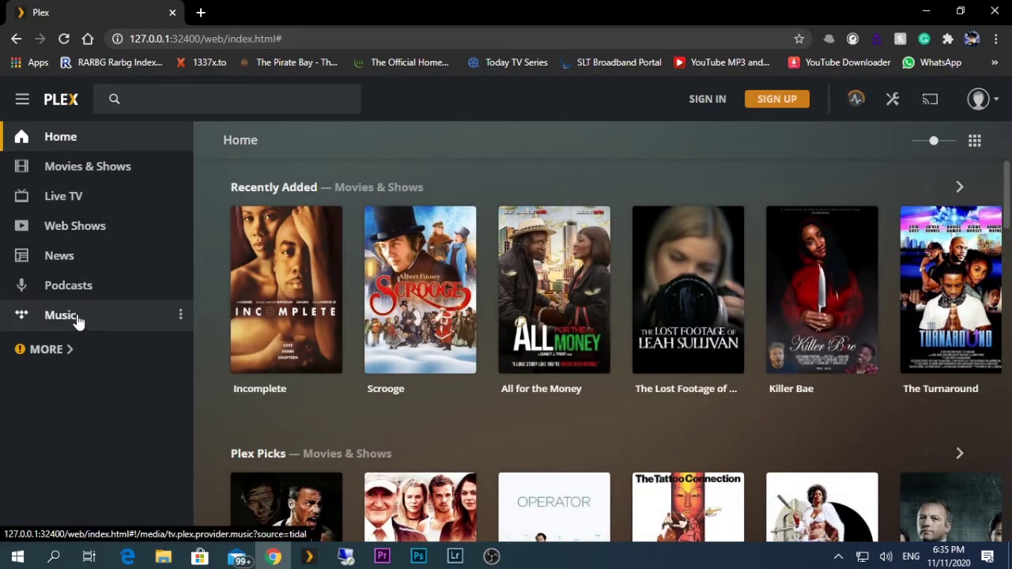
Expand the sidebar's server list and open the Music library under HOMEPC.
click(78, 319)
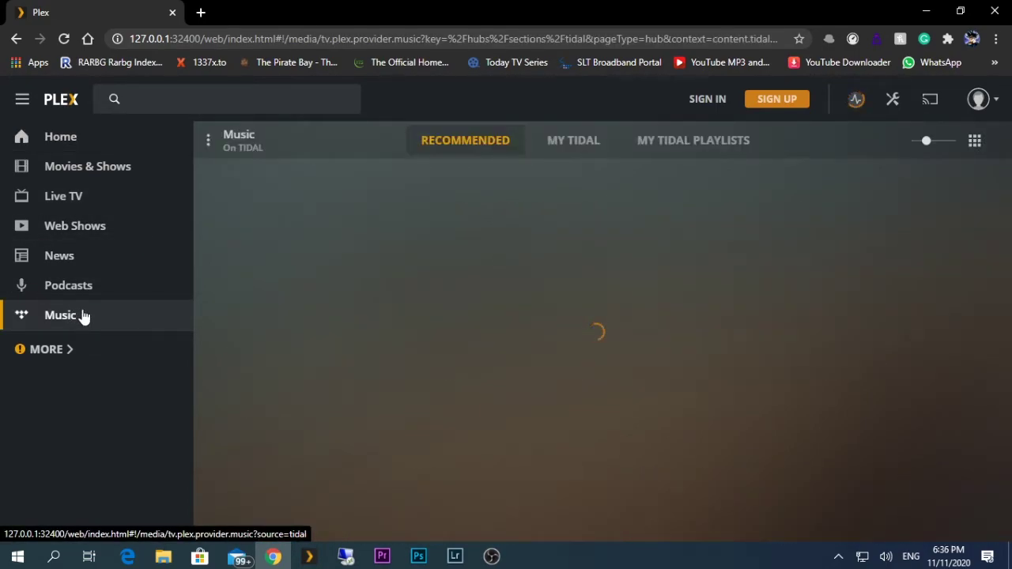
click(79, 228)
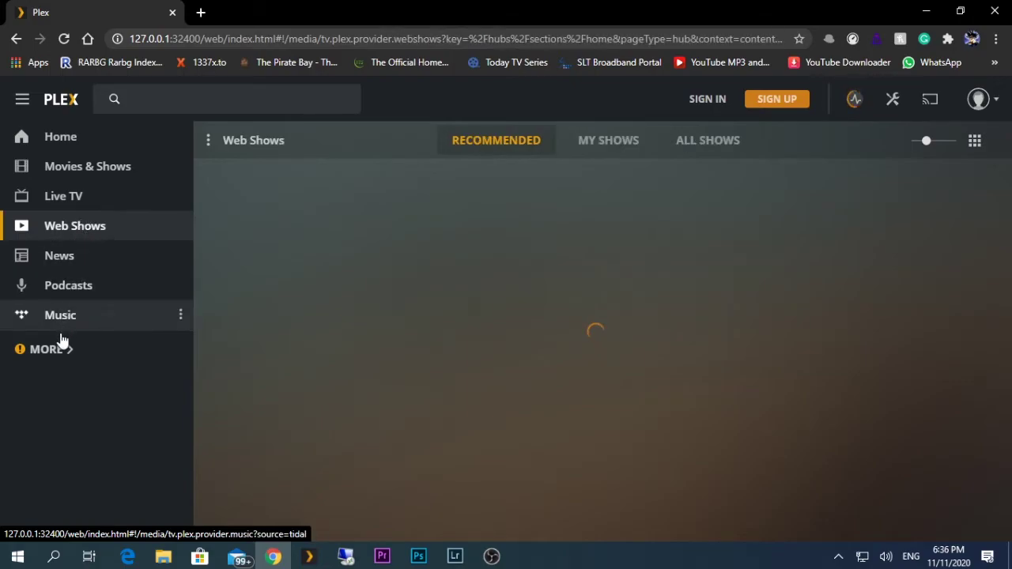
click(68, 348)
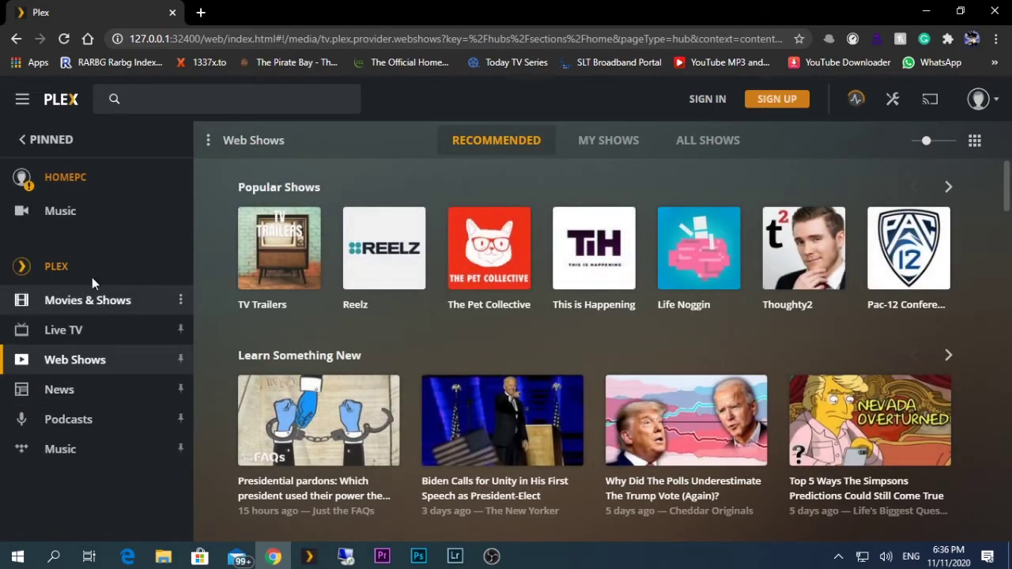
click(26, 139)
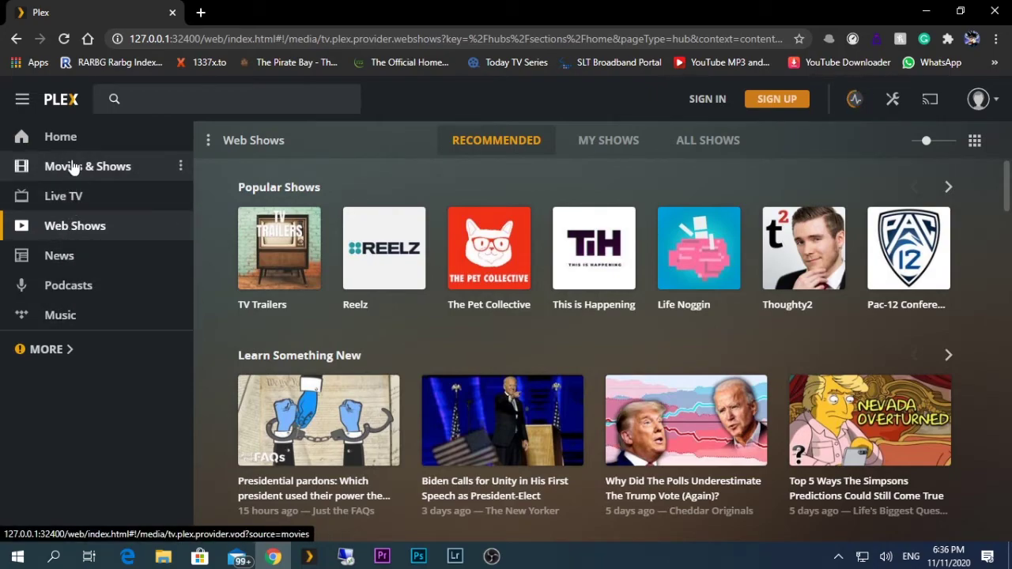
click(61, 353)
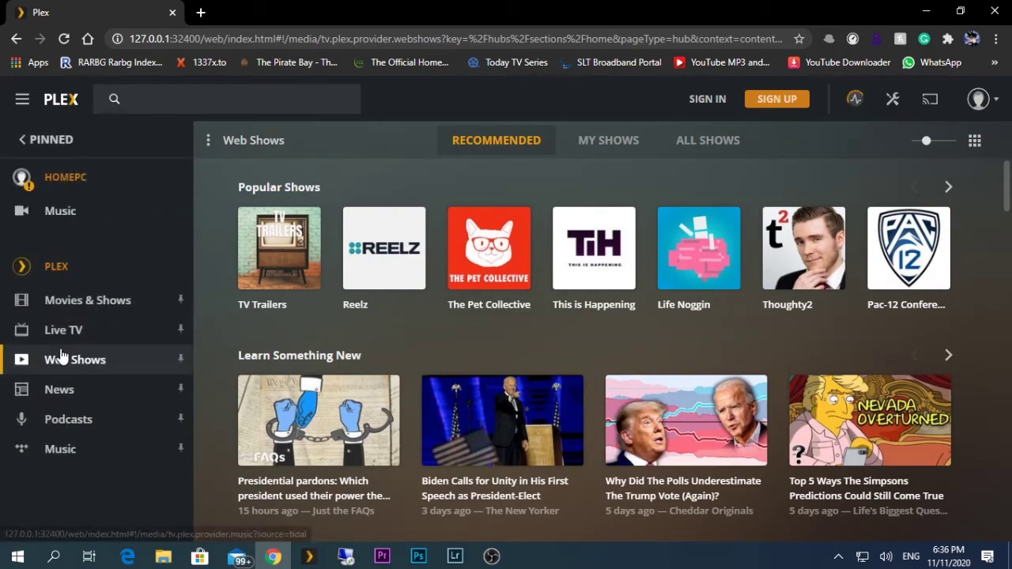
click(67, 221)
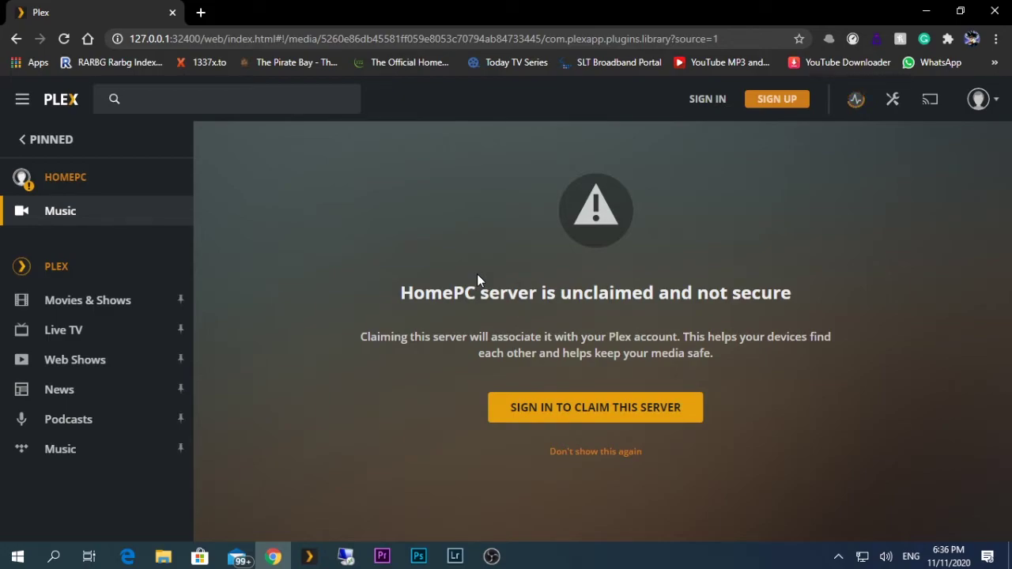
Sign in to claim the server using e-mail, with the autofilled account e-mail and password.
click(575, 411)
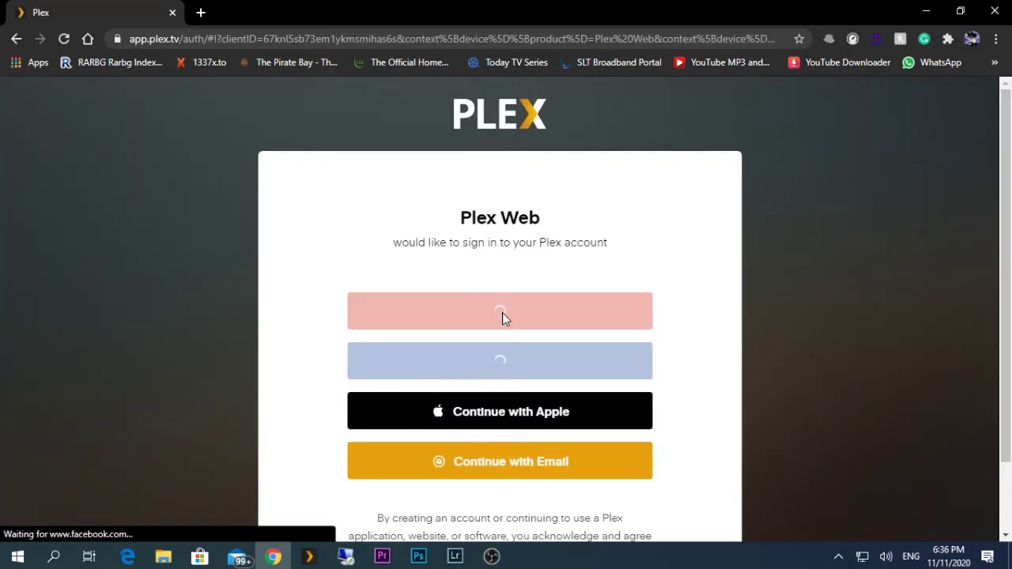
scroll(546, 423, down, 1)
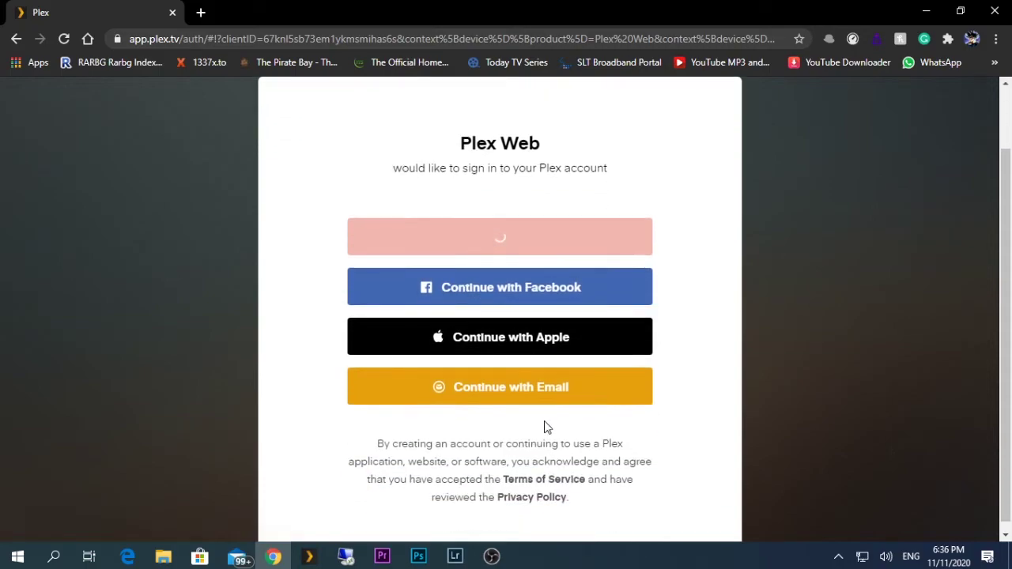
click(515, 404)
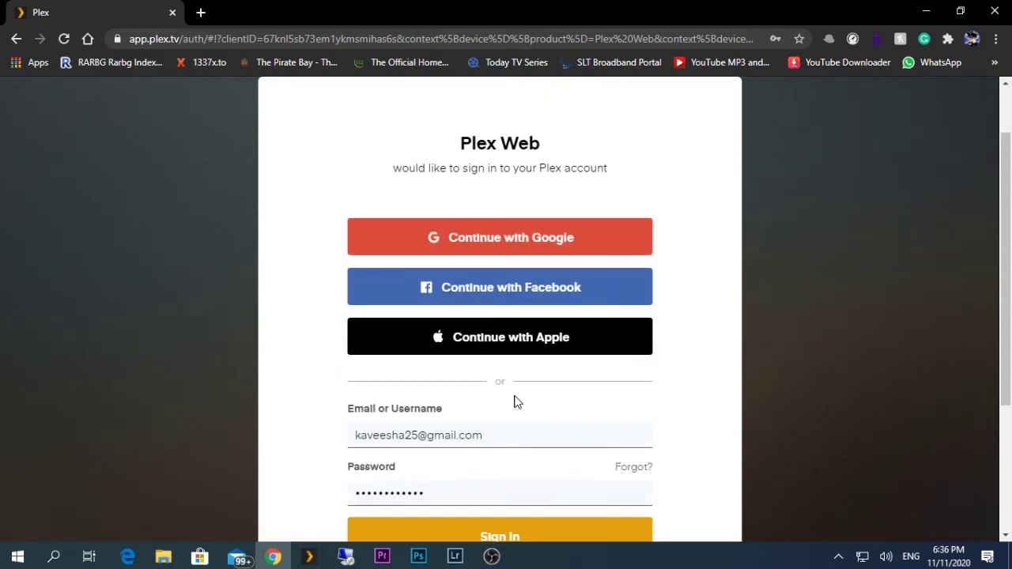
scroll(513, 405, down, 1)
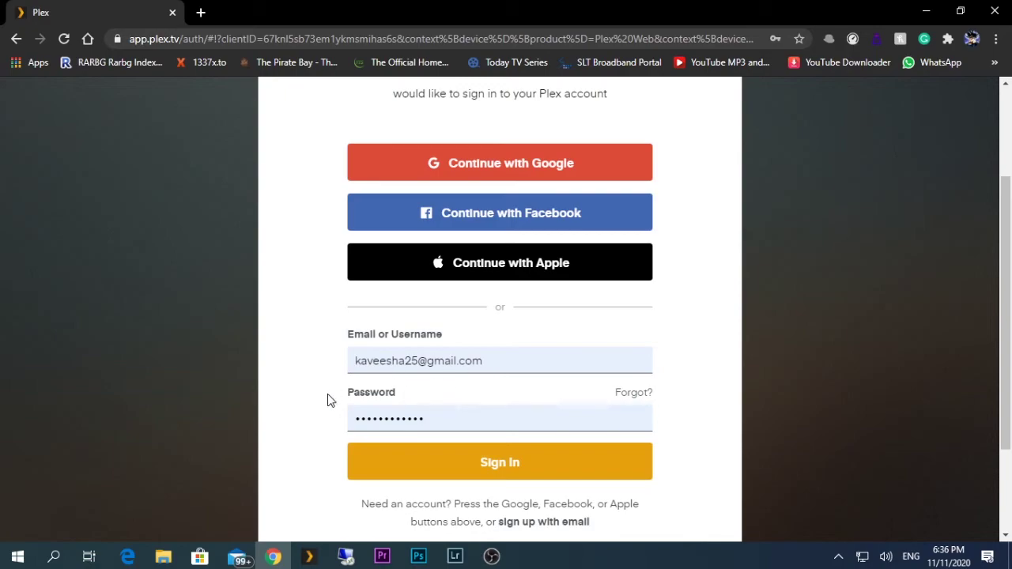
click(509, 468)
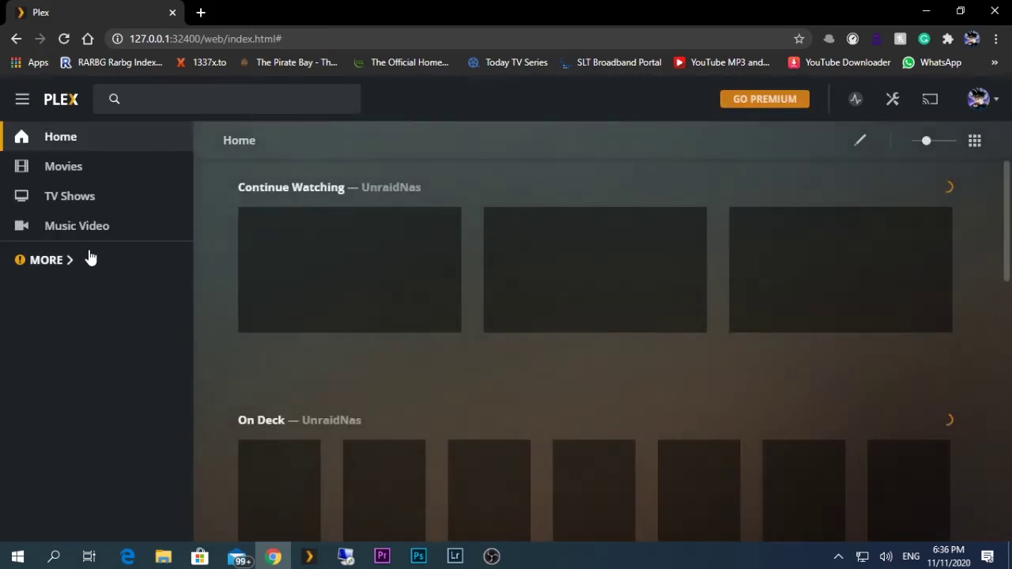
Browse to the HOMEPC Music library, check the account menu, then reach HomePC General settings via Claim It Now.
click(46, 262)
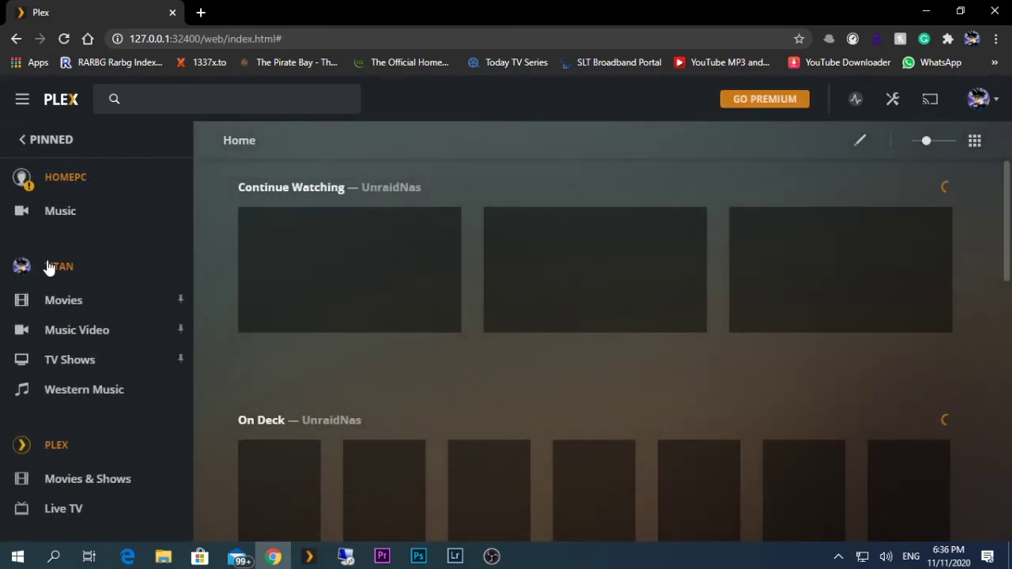
click(64, 222)
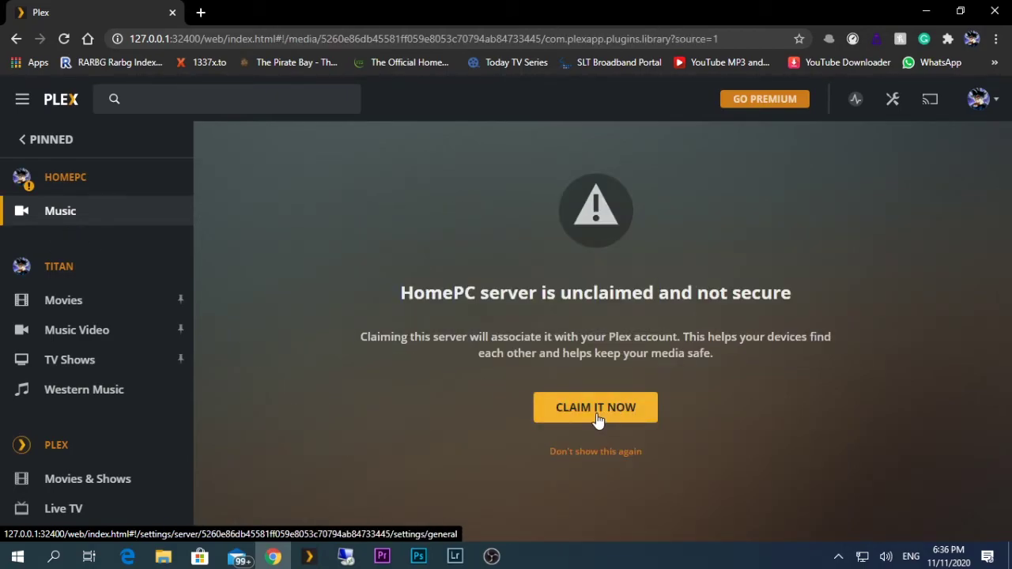
click(980, 100)
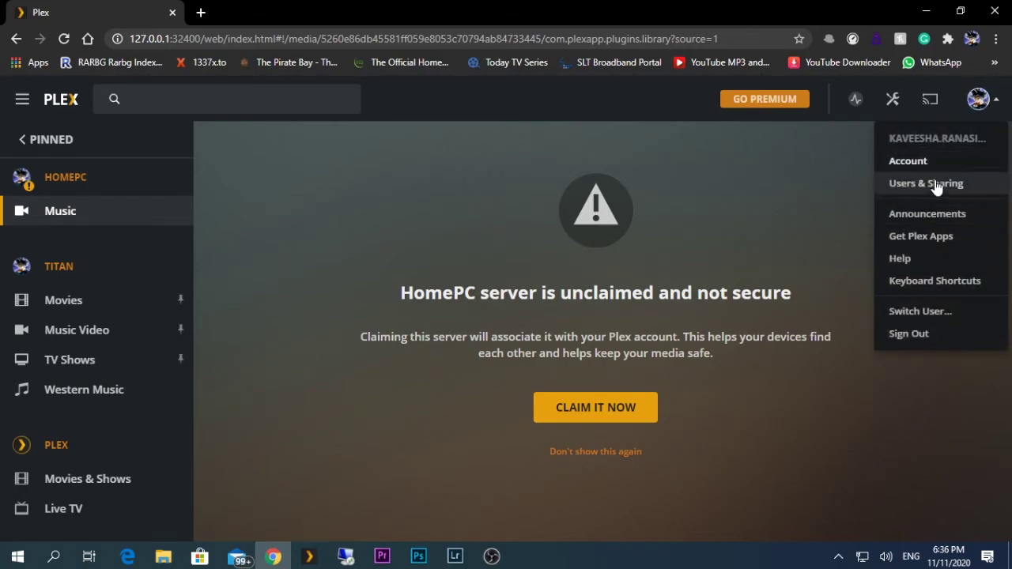
click(759, 432)
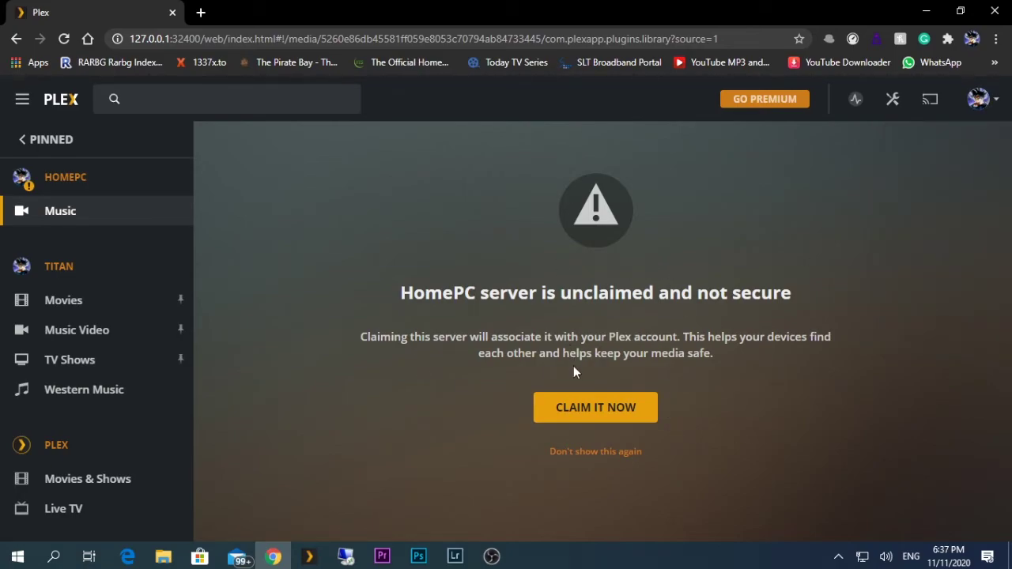
click(586, 415)
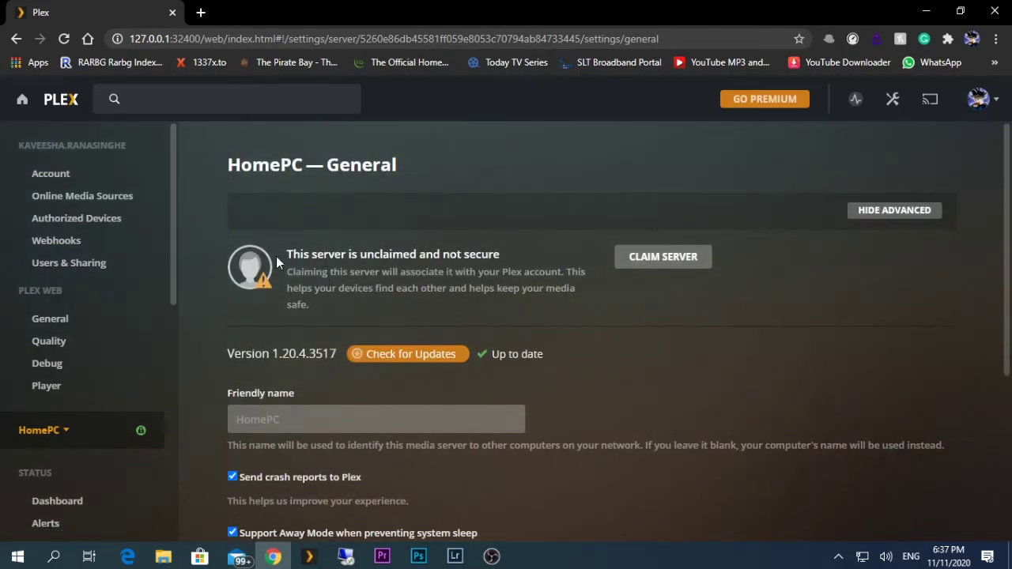
Claim the HomePC server for the signed-in Plex account.
click(684, 258)
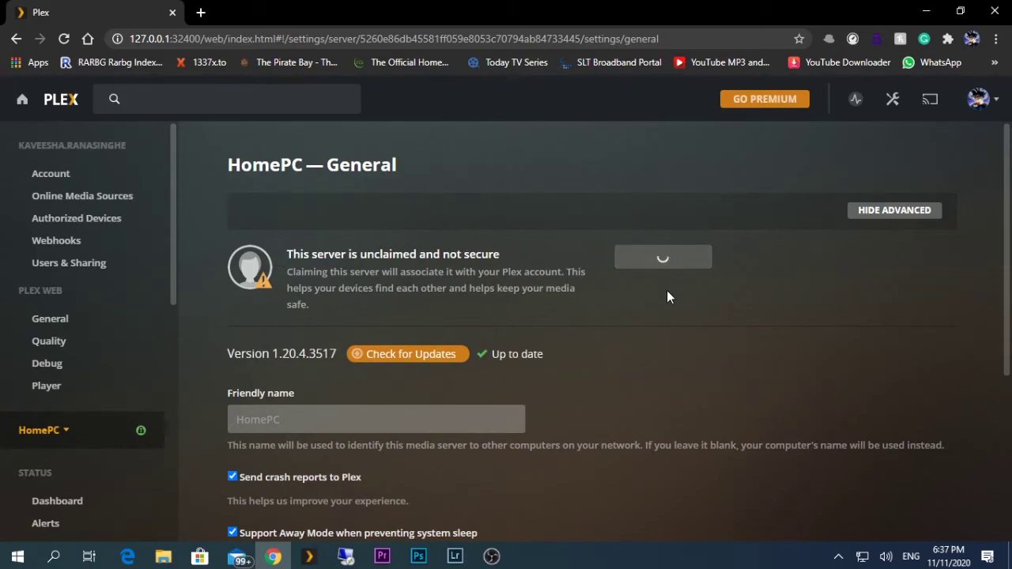